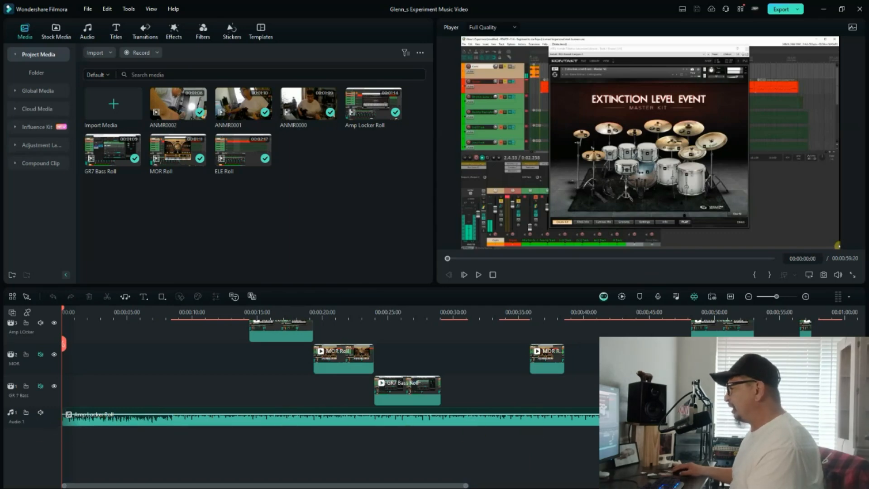
- Preview the clips across the stacked video tracks at successive points on the timeline, including the ELE, Amp Locker, MOR, GR7 Bass and guitar footage
scroll(289, 394, "up", 4)
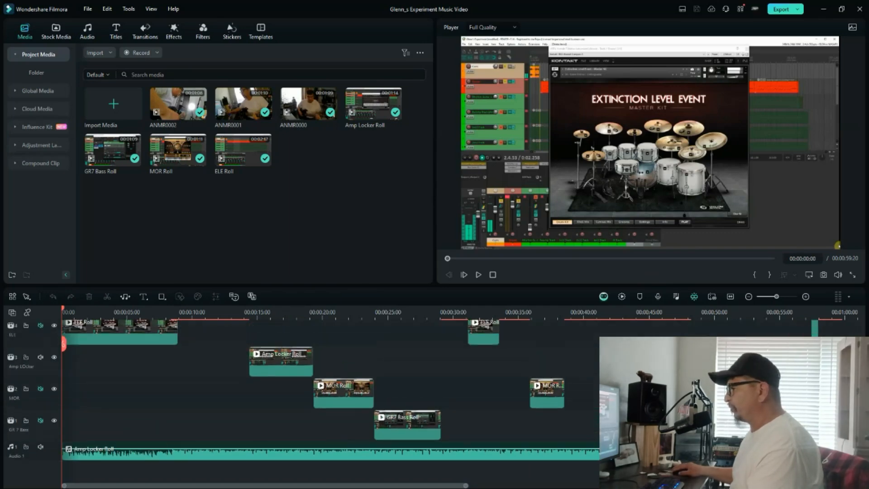
scroll(317, 398, "down", 1)
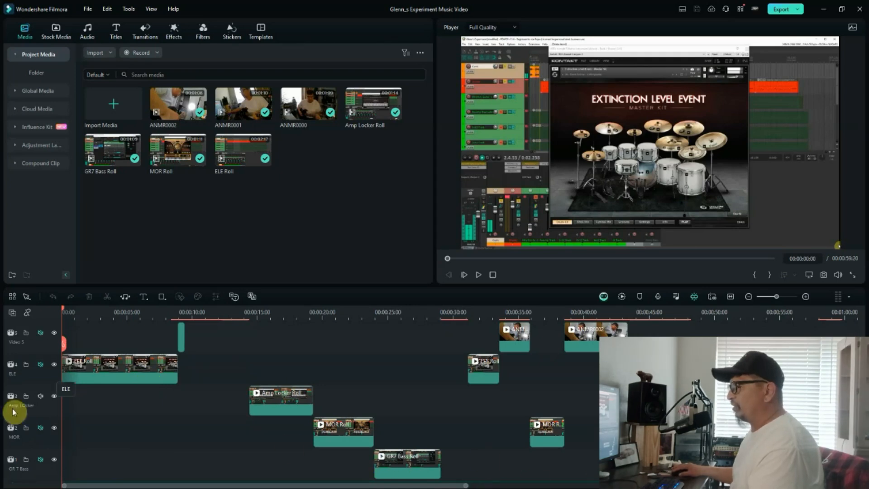
left_click(121, 312)
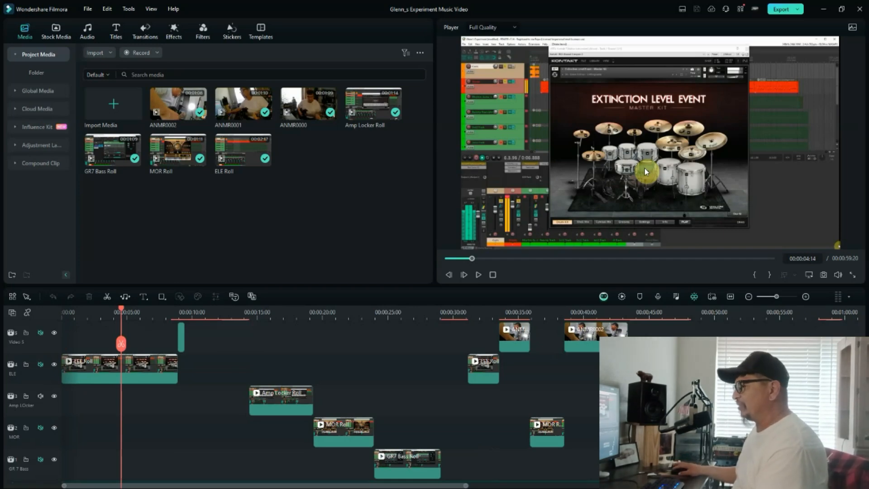
left_click(181, 315)
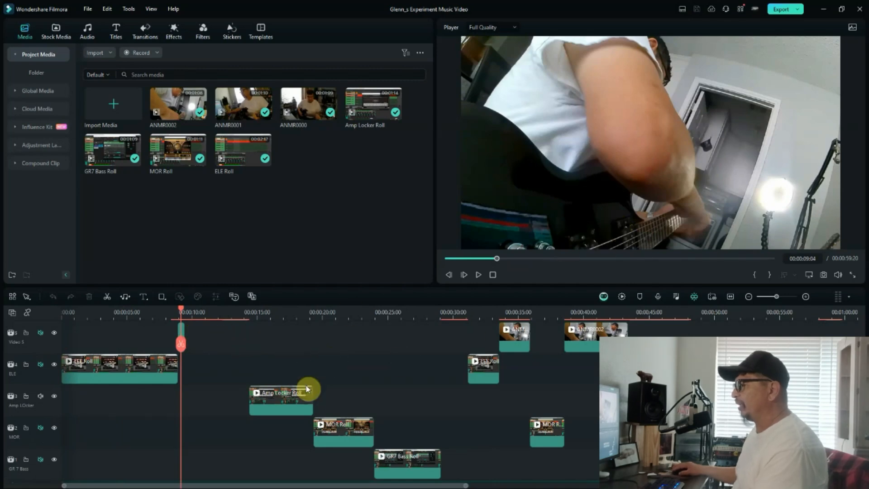
left_click(280, 314)
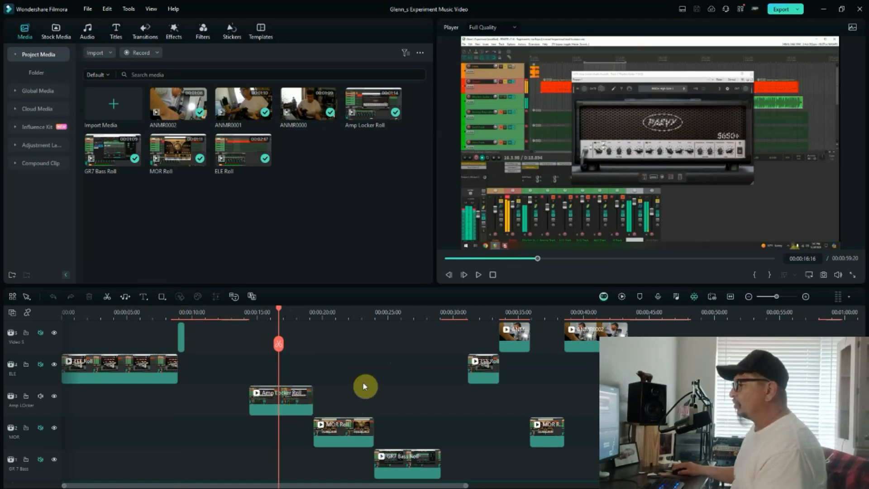
left_click(368, 316)
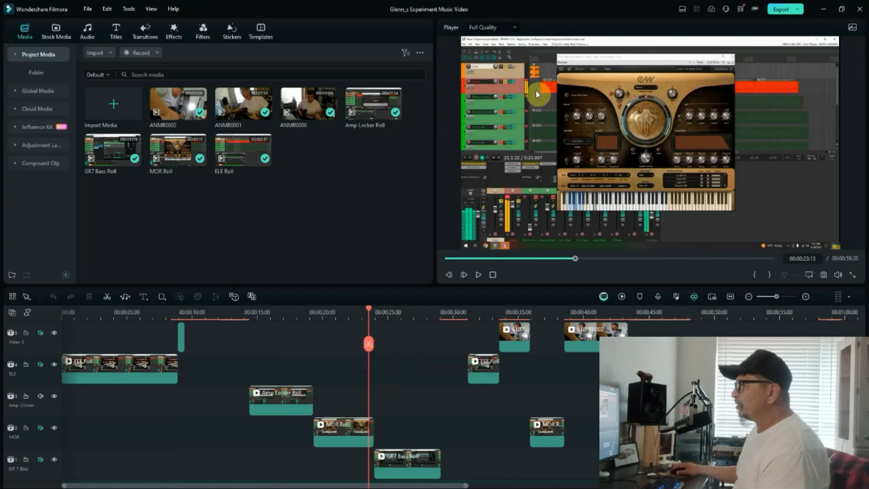
left_click(410, 317)
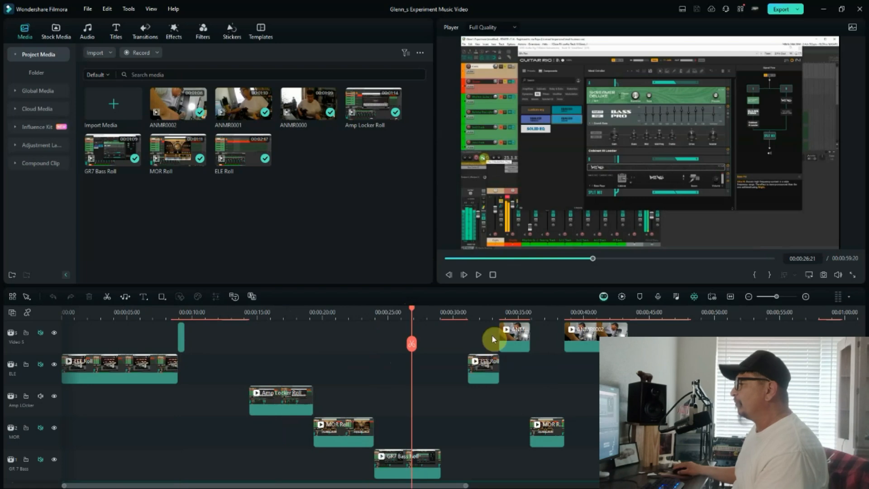
left_click(483, 314)
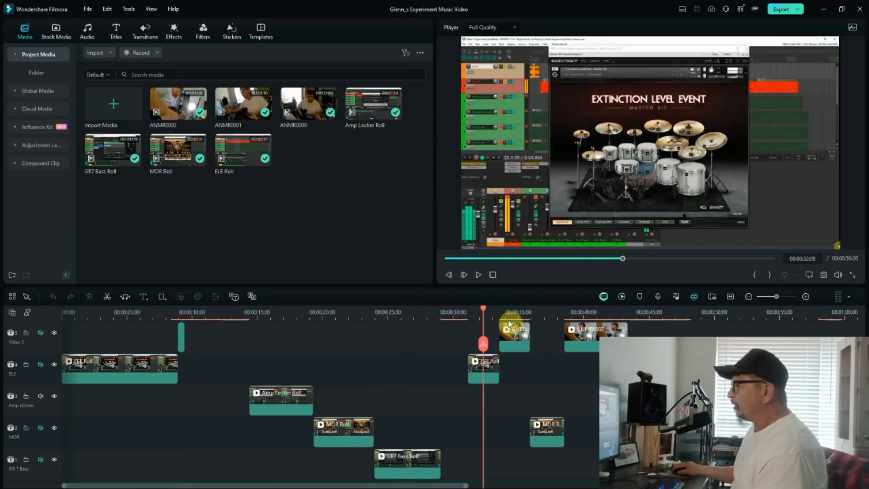
left_click(516, 308)
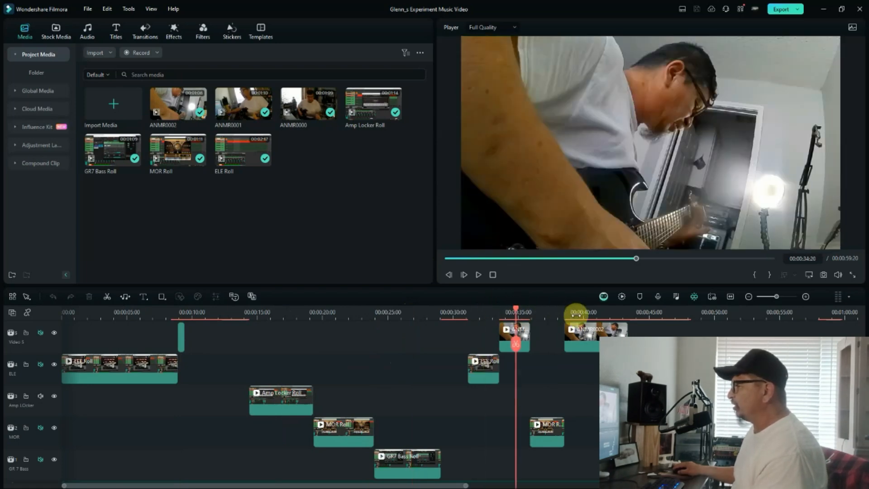
left_click(601, 312)
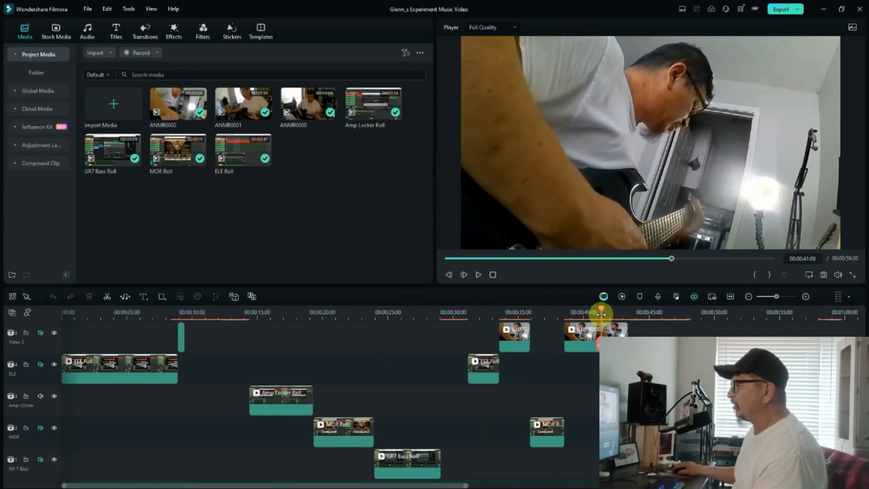
scroll(317, 399, "up", 4)
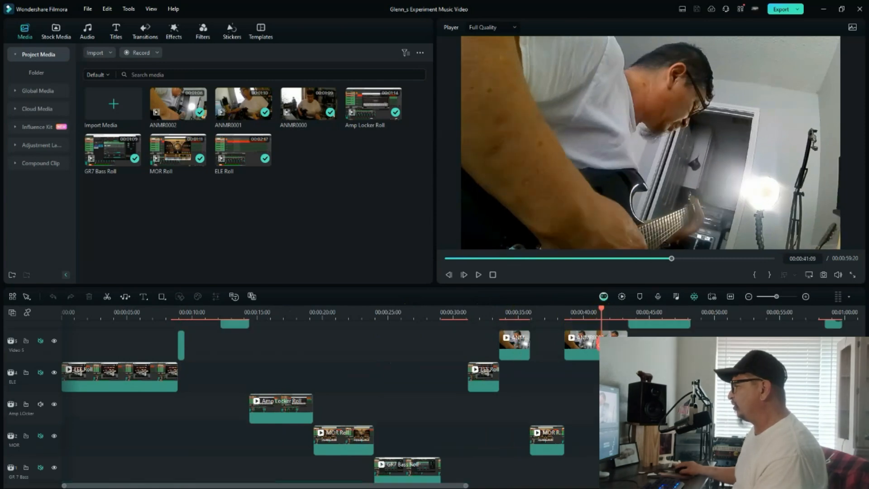
left_click(455, 325)
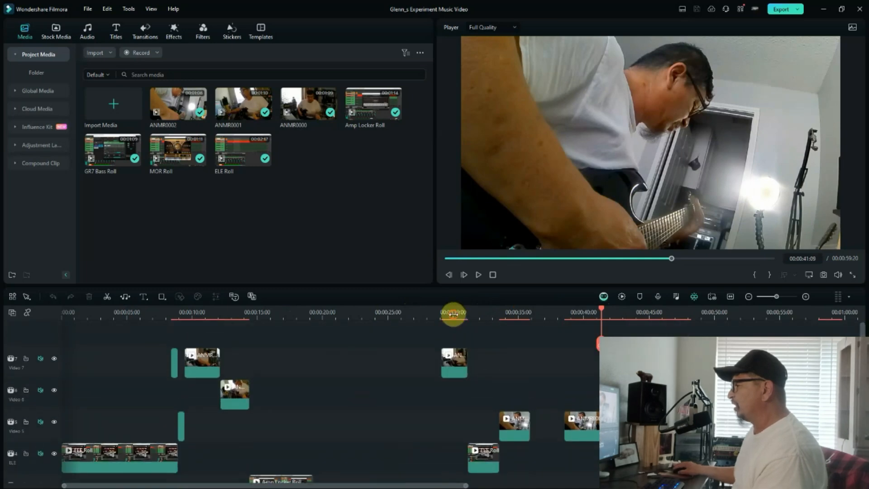
left_click(454, 317)
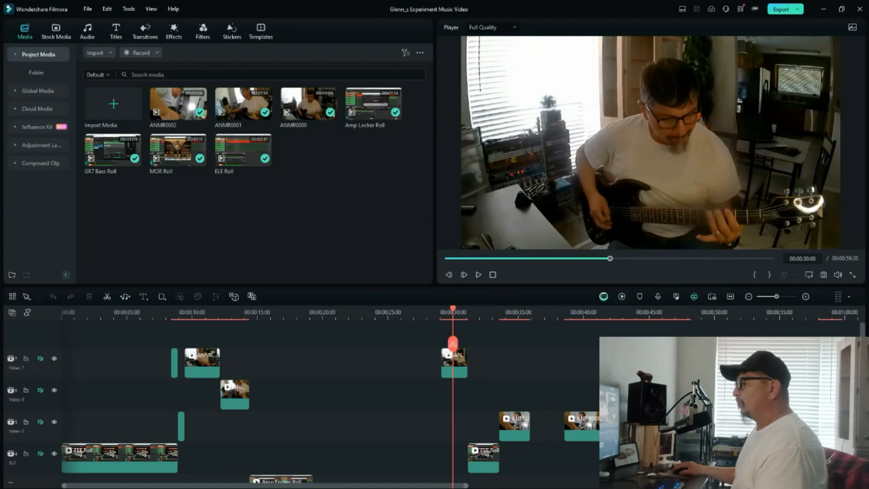
- Open the names of the Video 6 and Video 7 tracks for editing
double_click(24, 369)
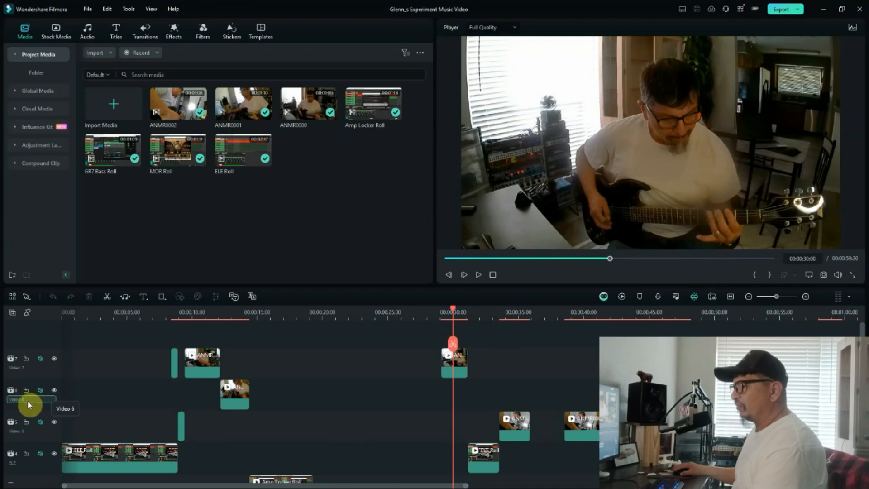
double_click(26, 367)
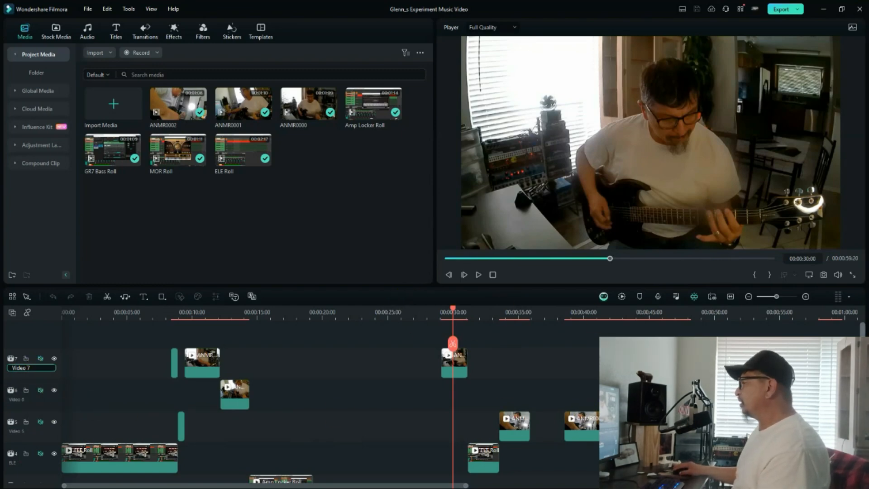
- Show the Amp Locker Roll audio clip's adjustment settings and view the available Audio Channels options
scroll(276, 470, "down", 5)
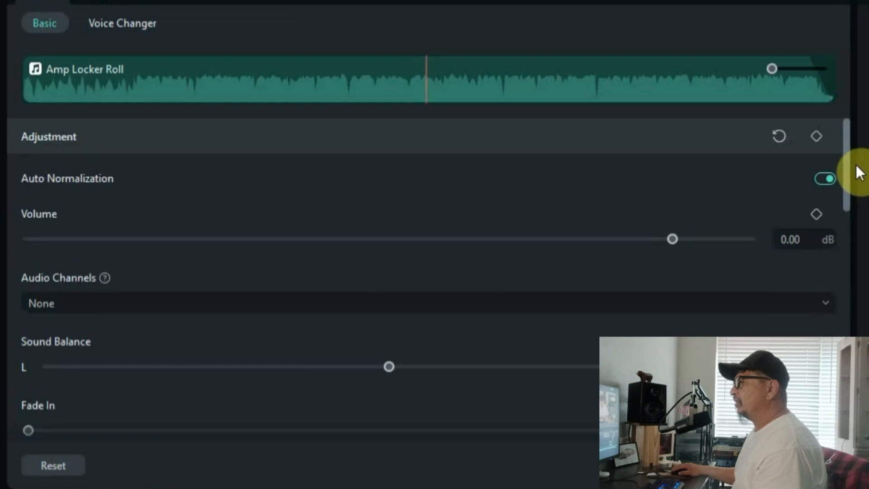
scroll(856, 164, "down", 1)
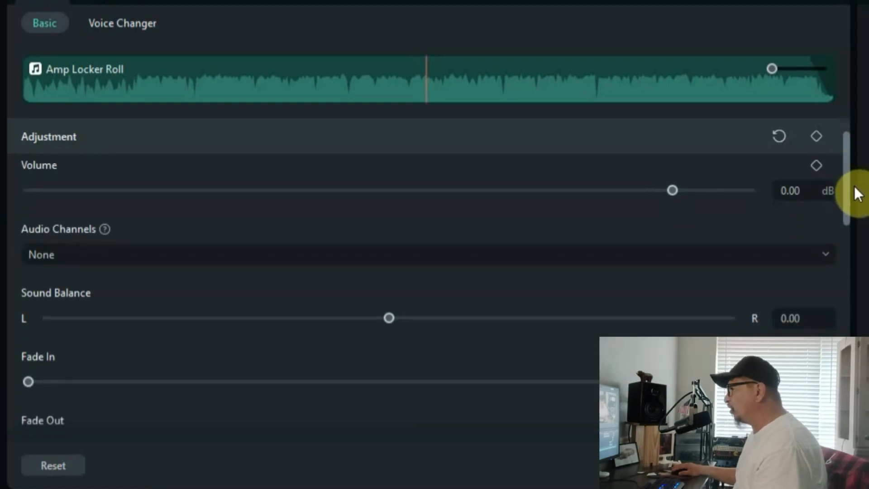
scroll(854, 190, "down", 2)
left_click(820, 204)
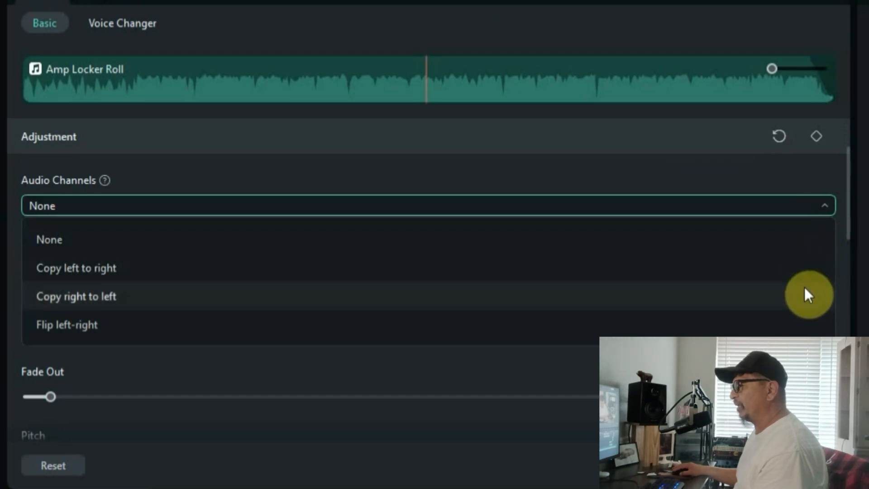
- Try a fade-in of 5.12 s on the Amp Locker Roll audio clip and reset it
mouse_move(847, 186)
left_mouse_down()
mouse_move(848, 211)
mouse_move(849, 200)
left_mouse_up()
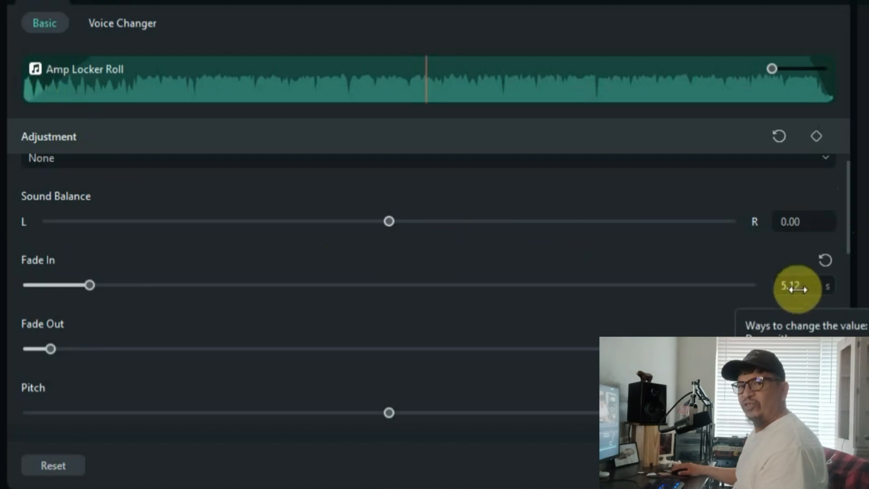
left_click(825, 260)
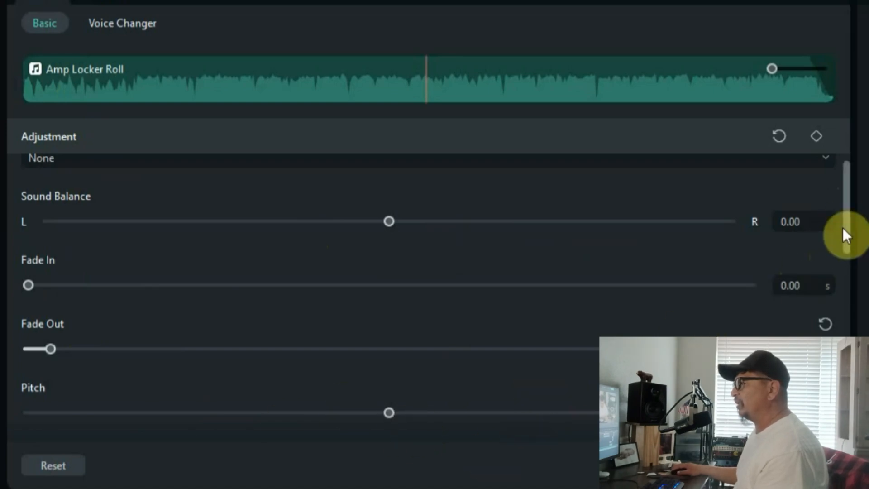
- Try the Classic, Techno, Hard Rock and Custom equalizer presets on the Amp Locker Roll audio clip and cancel the changes
left_click_drag(845, 220, 845, 290)
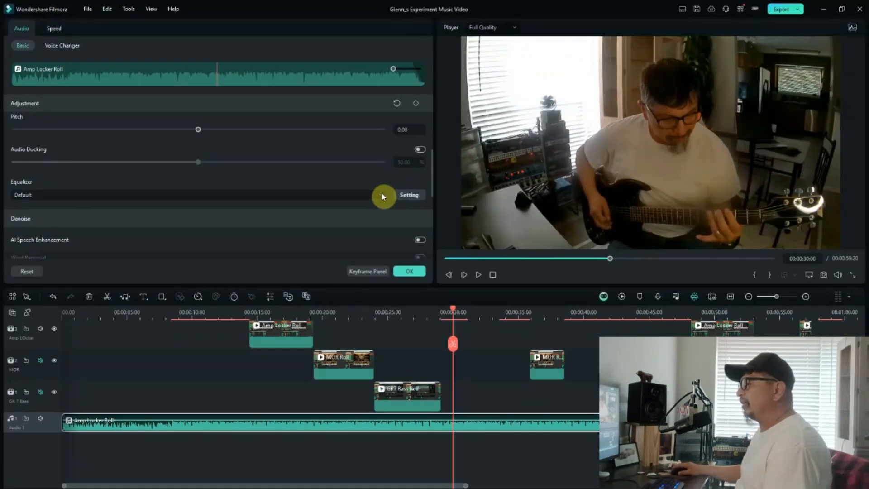
left_click(404, 194)
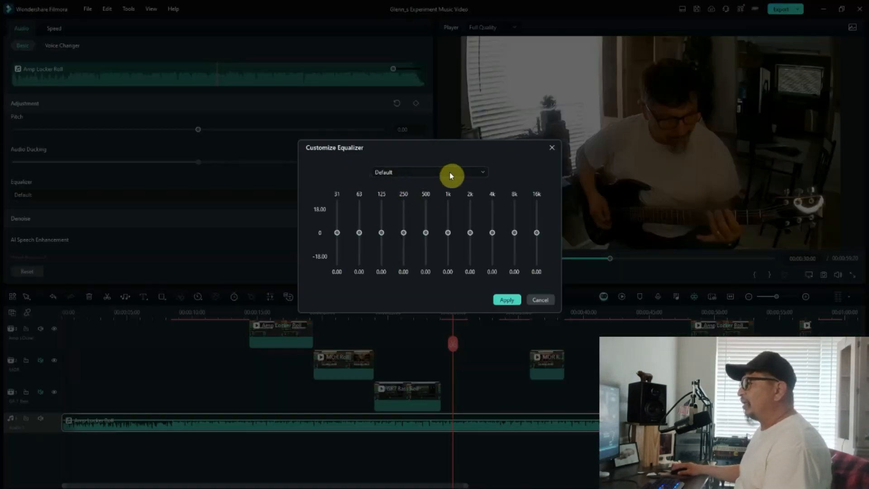
left_click(485, 173)
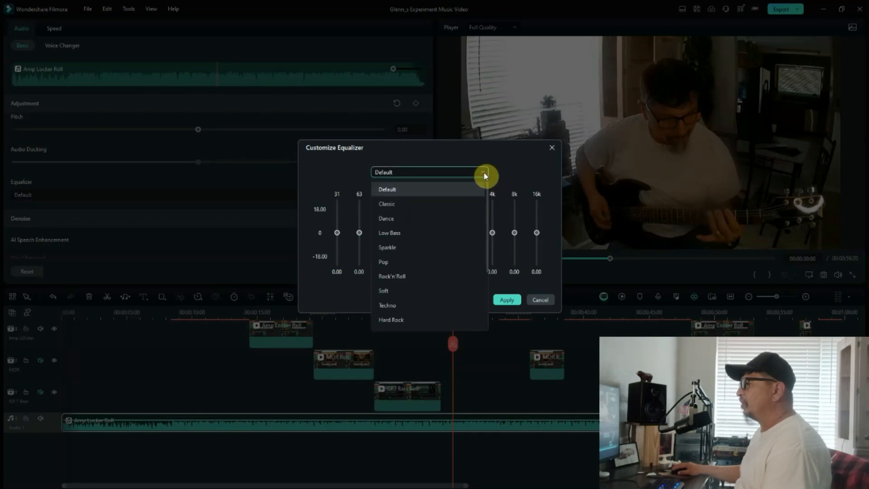
left_click(459, 202)
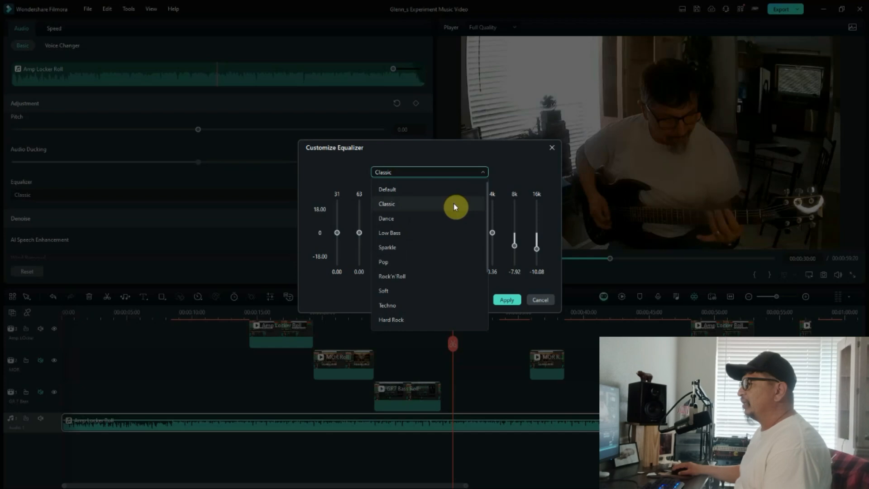
left_click(437, 231)
left_click(437, 222)
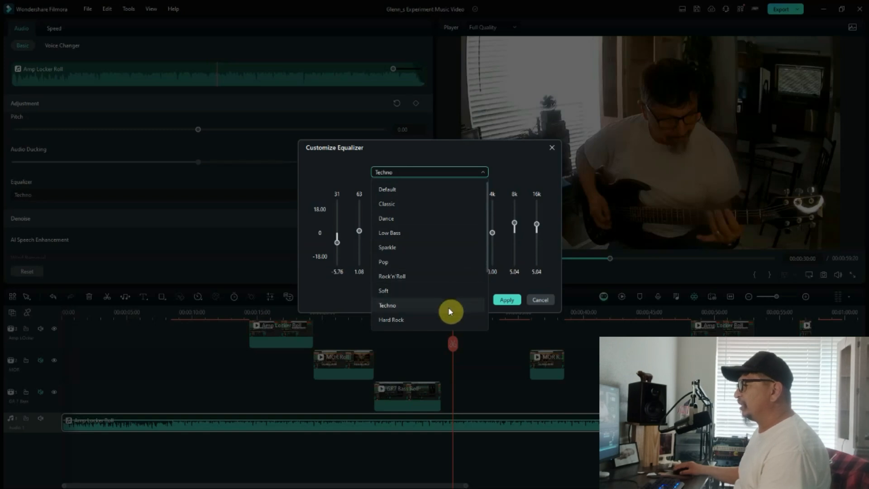
scroll(448, 308, "down", 2)
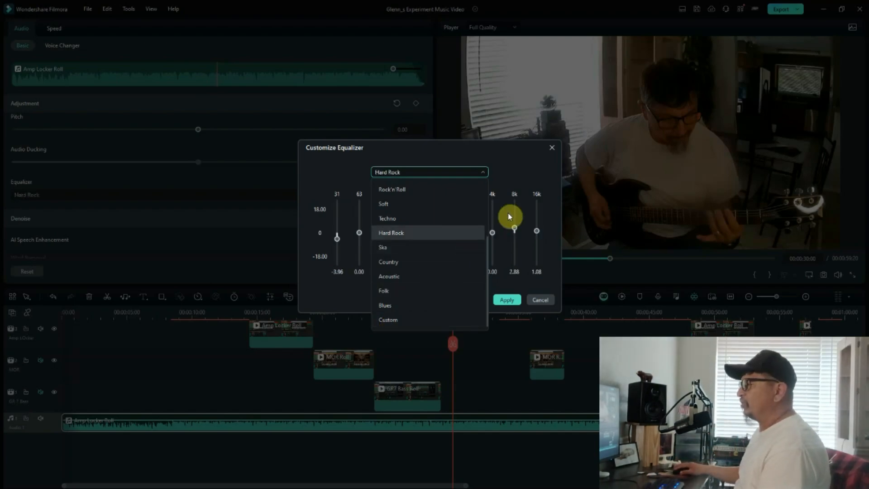
left_click(515, 161)
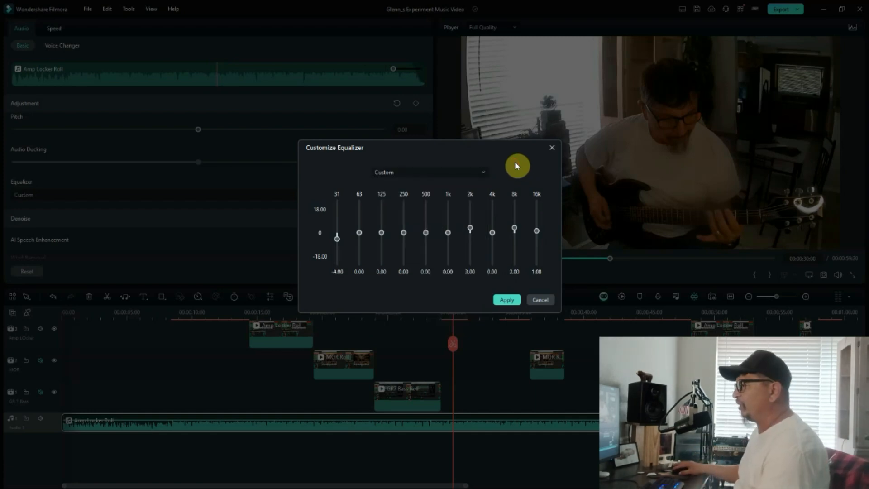
left_click(543, 299)
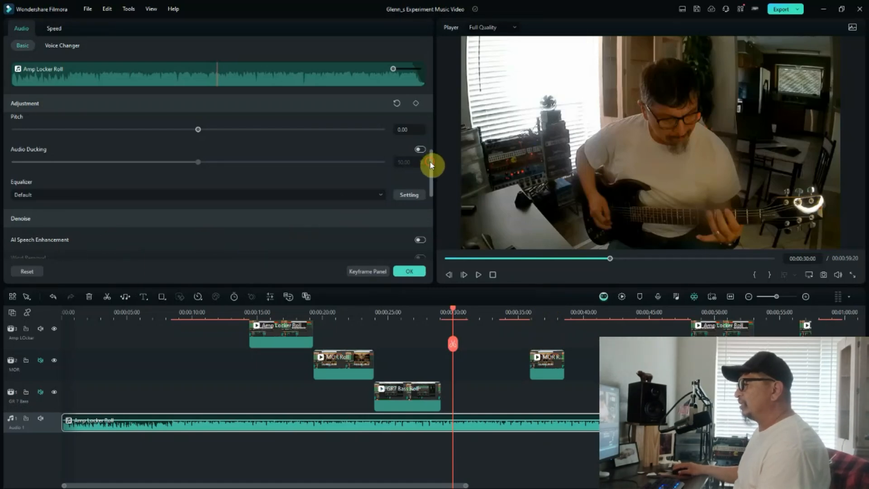
- Examine the audio clip's denoise settings, from Wind Removal through Hiss Removal
left_click_drag(431, 161, 429, 201)
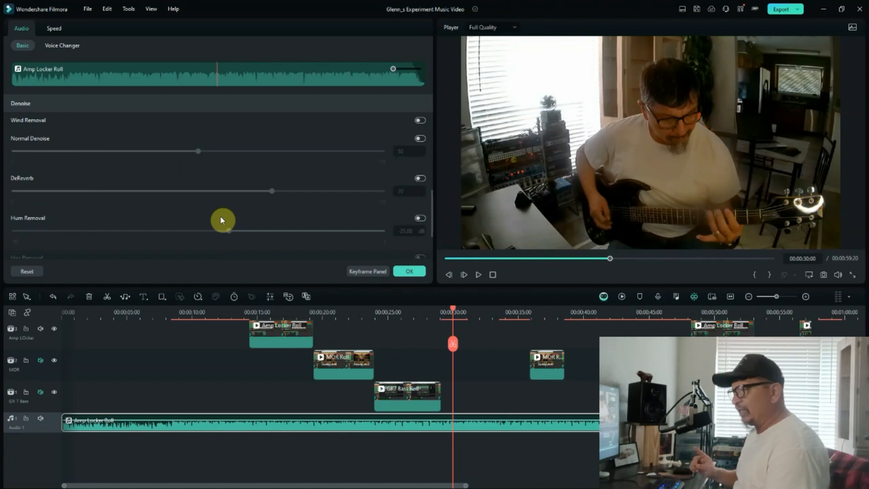
scroll(152, 229, "down", 2)
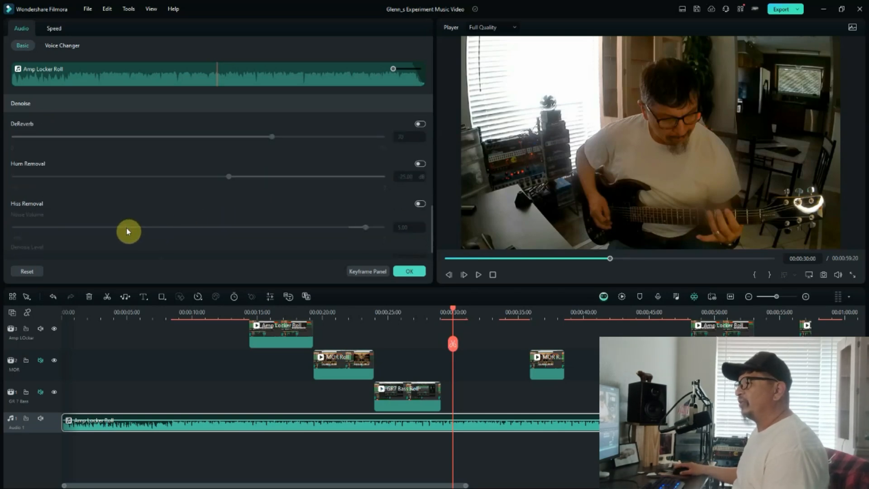
scroll(216, 209, "down", 1)
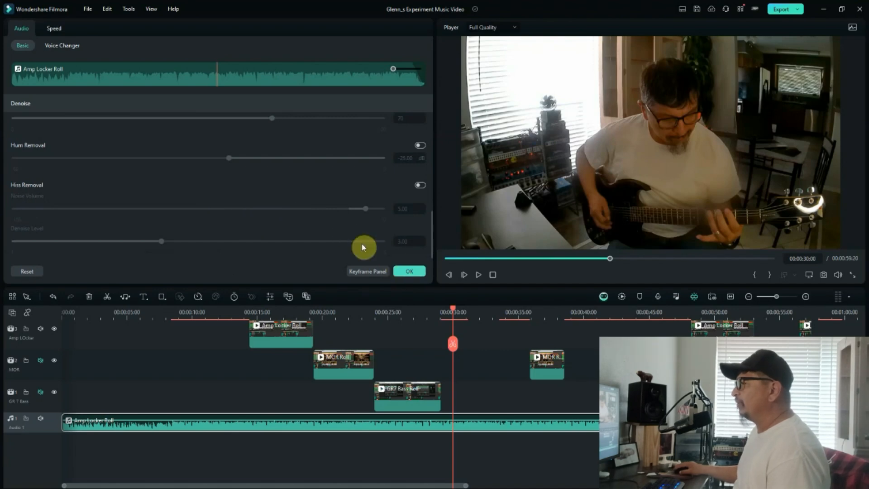
- Collapse the audio clip's Adjustment section, add an adjustment keyframe at 00:00:30:00 and remove it again
scroll(241, 164, "up", 5)
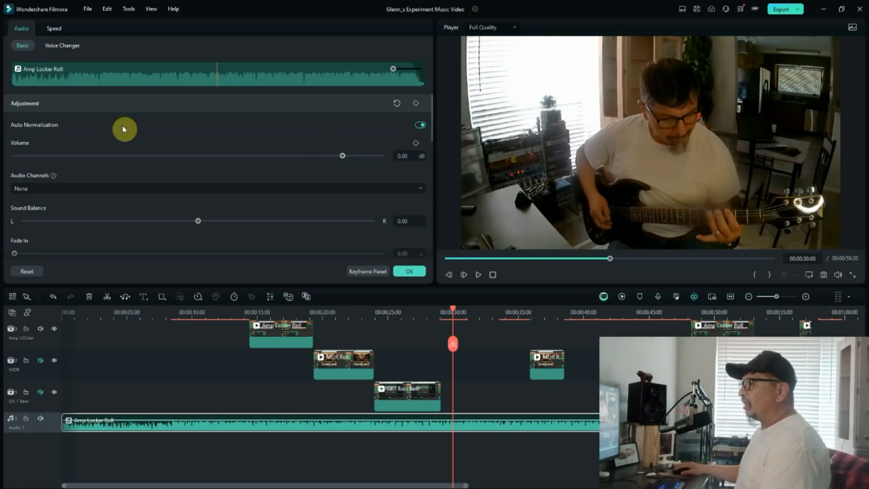
left_click(44, 103)
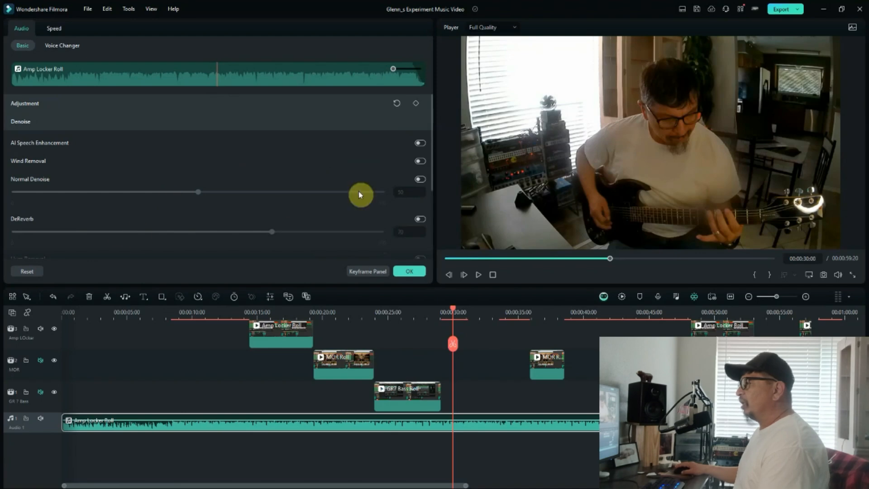
left_click(415, 103)
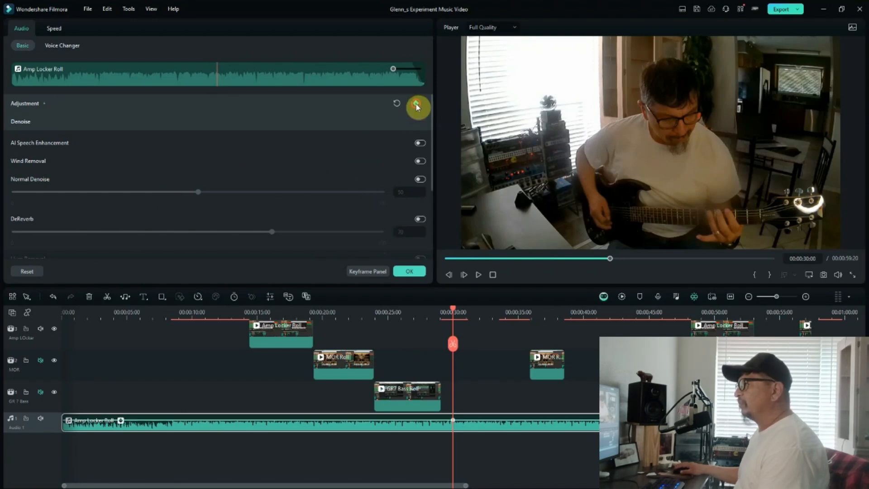
left_click(415, 103)
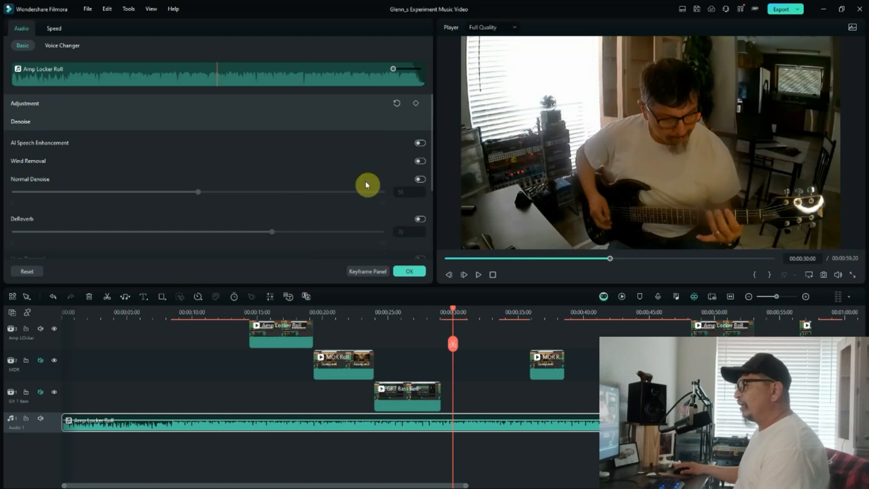
- Examine the audio clip's Voice Changer filters and characters and its uniform speed settings, closing the clip properties
left_click(66, 46)
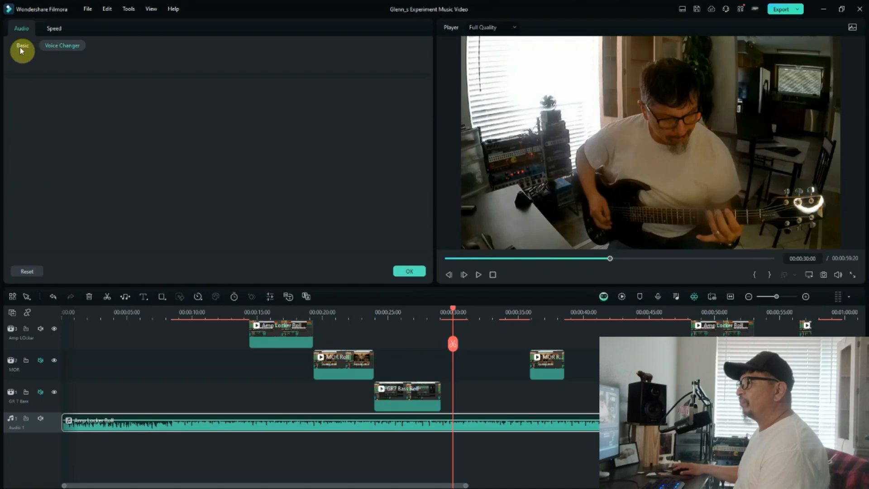
left_click(20, 47)
left_click(51, 45)
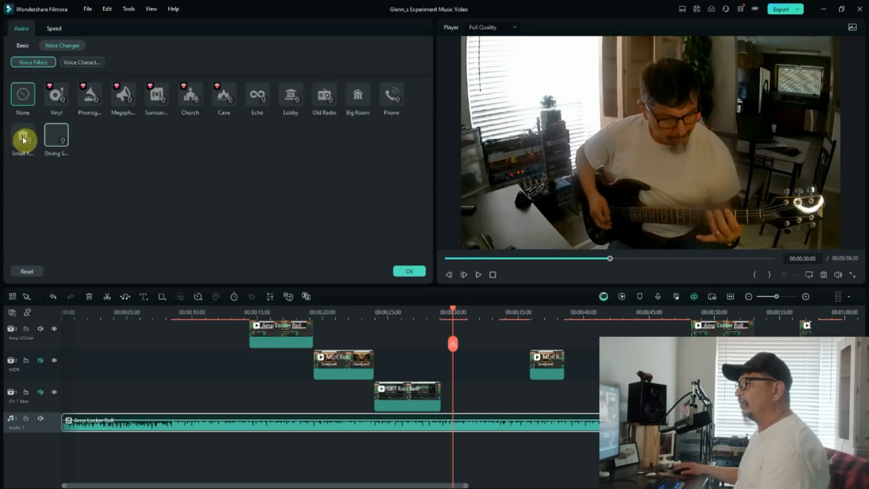
left_click(83, 63)
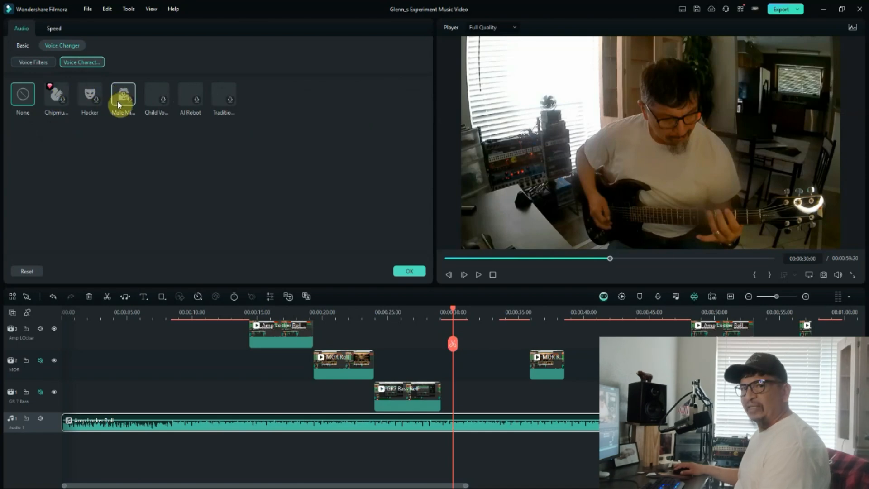
left_click(55, 28)
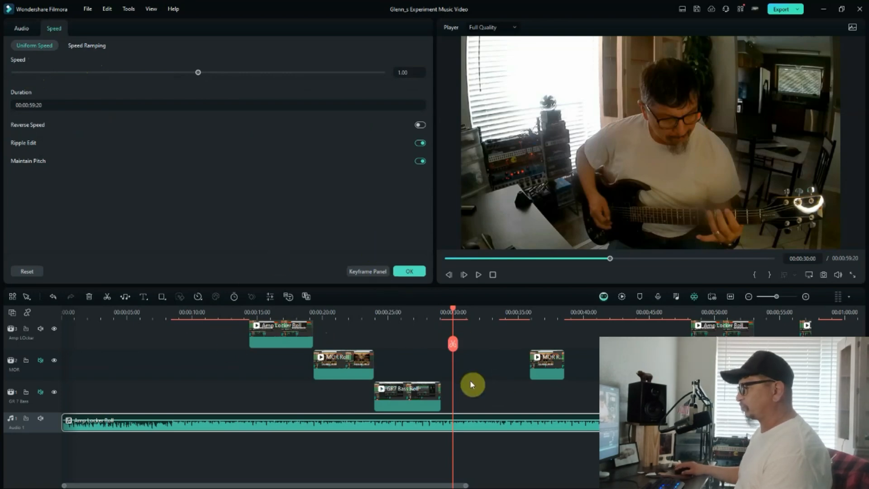
left_click(408, 273)
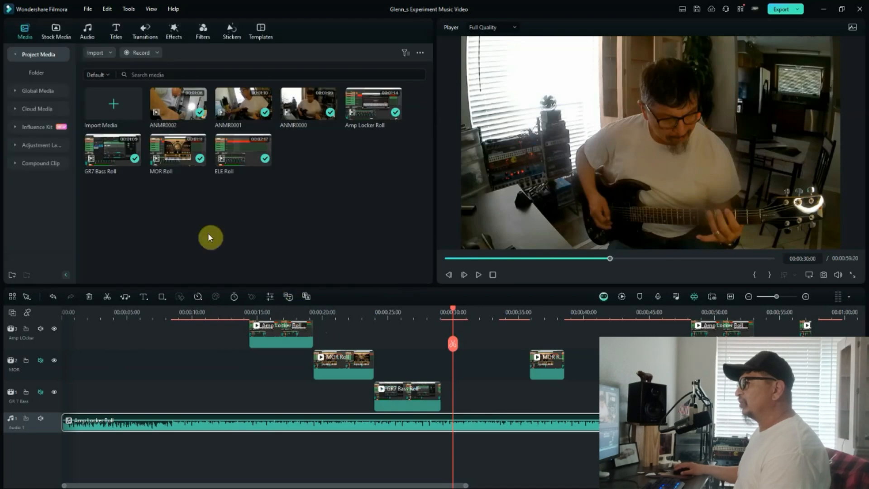
- Move the playhead to 00:00:16:16 on the Amp Locker Roll video clip and examine its uniform speed and speed ramping options
left_click(277, 341)
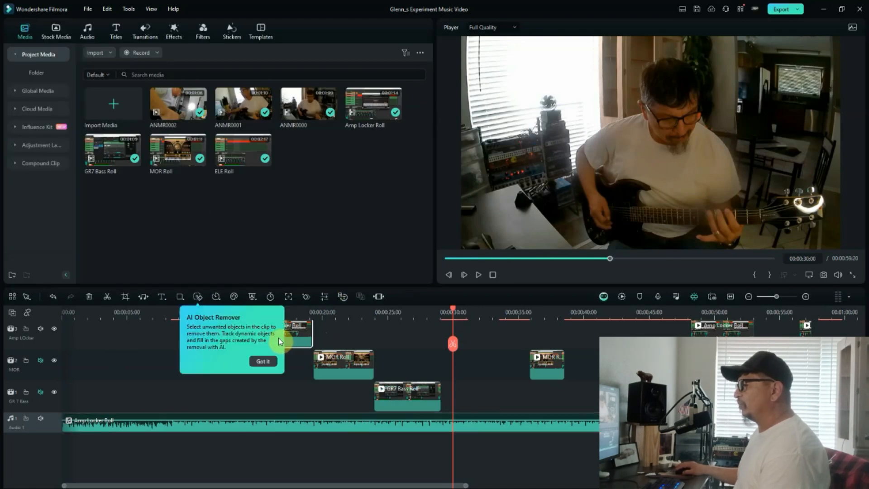
left_click(263, 362)
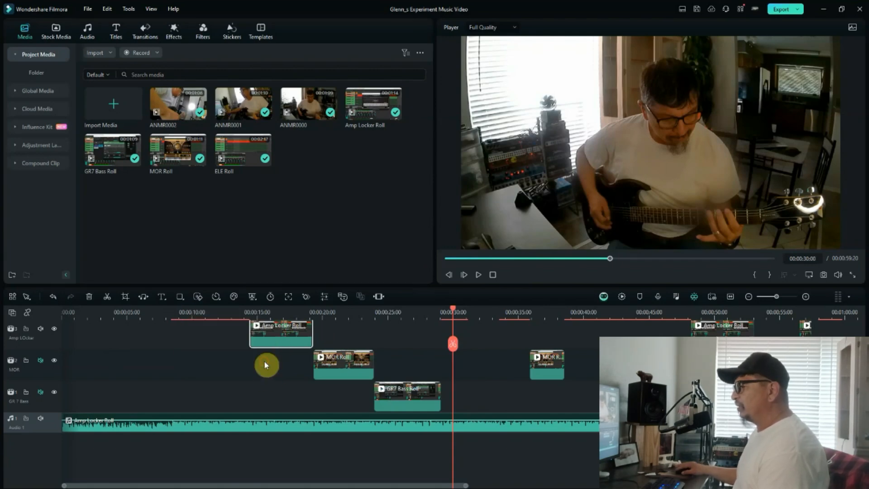
left_click(279, 312)
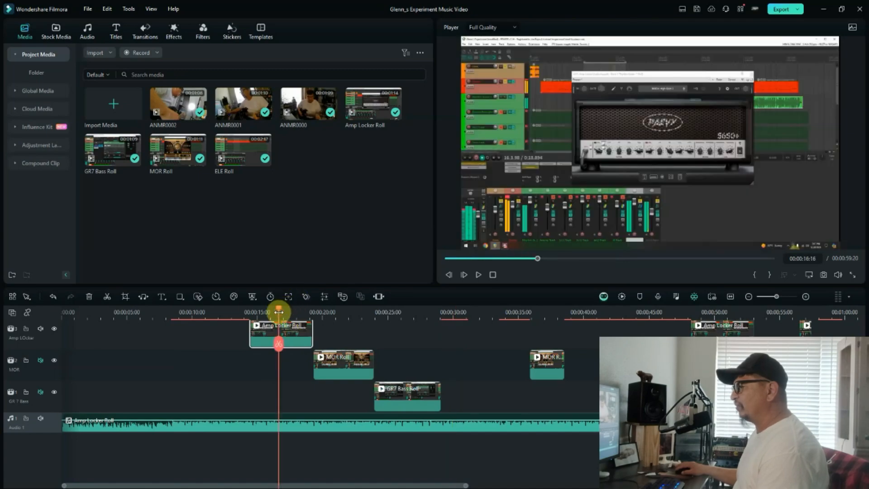
double_click(295, 337)
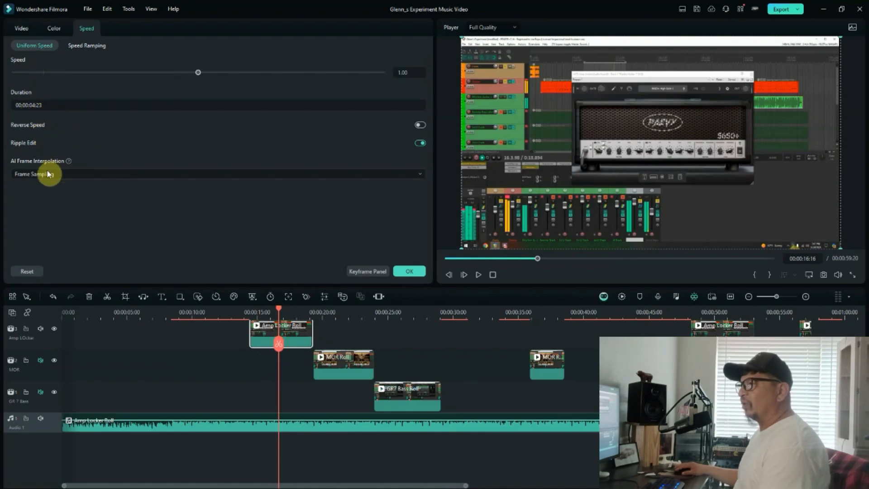
left_click(84, 45)
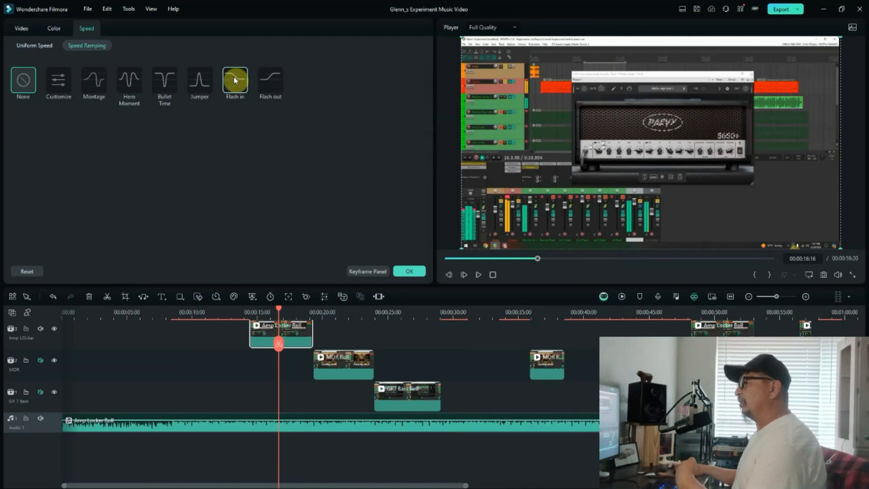
- Preview the basic color presets on the Amp Locker Roll video clip, from Epic and Vignette 8 to the Warm looks
left_click(53, 28)
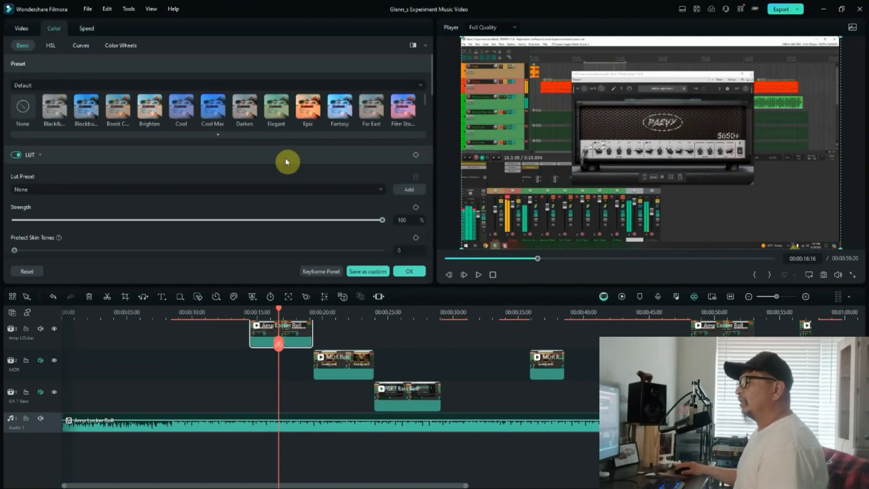
left_click(307, 105)
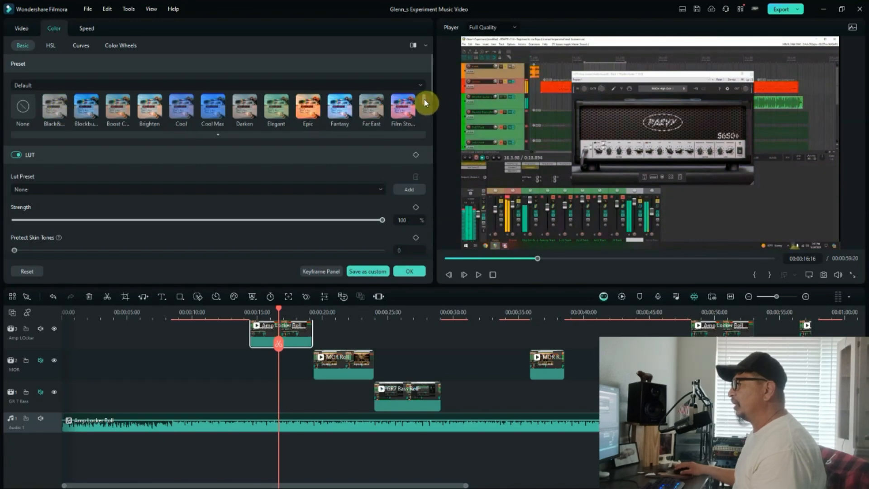
left_click_drag(423, 99, 424, 111)
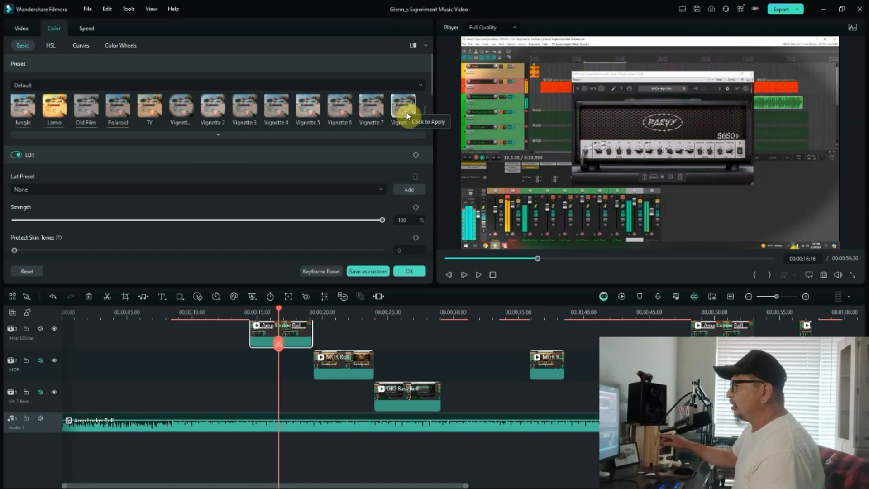
left_click(406, 113)
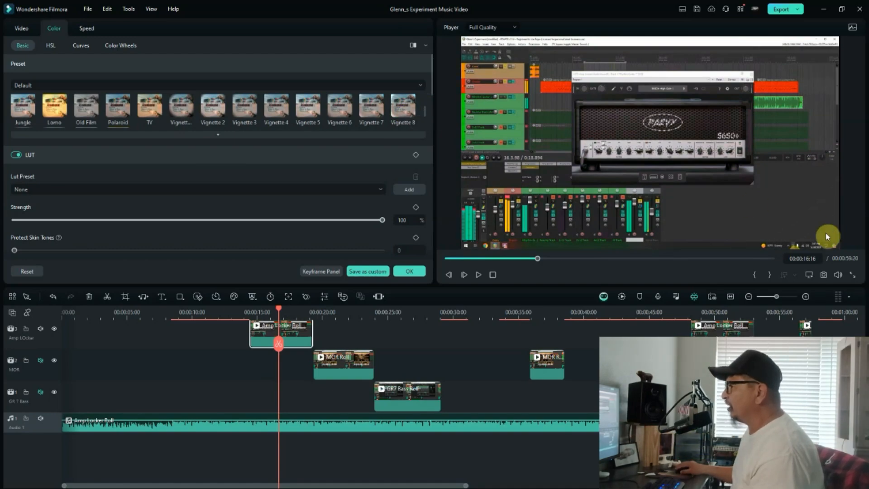
left_click(401, 106)
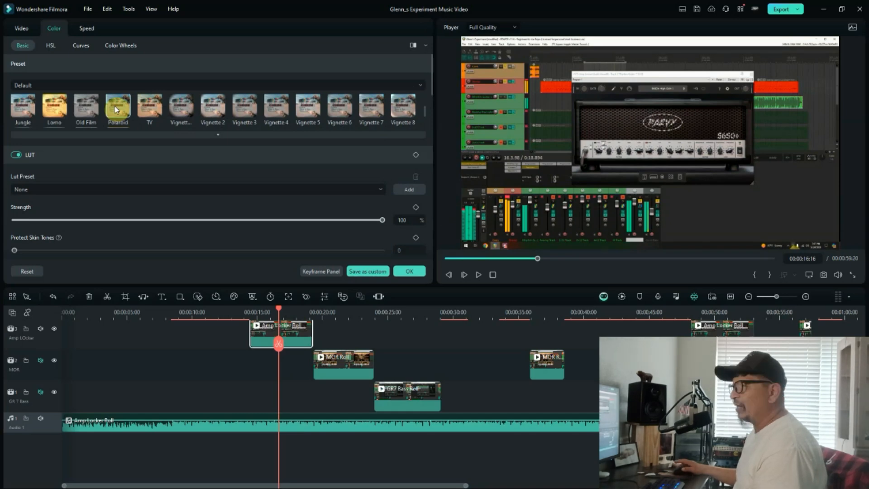
scroll(115, 107, "down", 3)
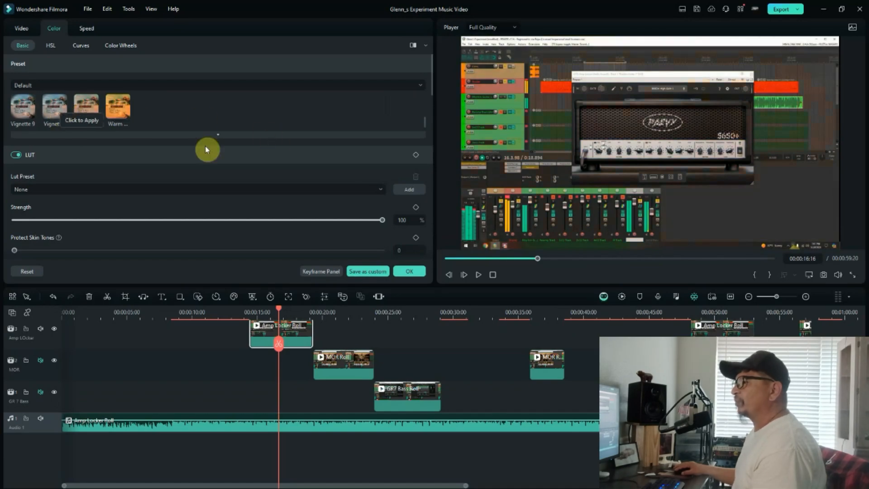
- Try a temperature of 92 and a tint of -96 on the video clip's color, resetting each one
left_click(40, 156)
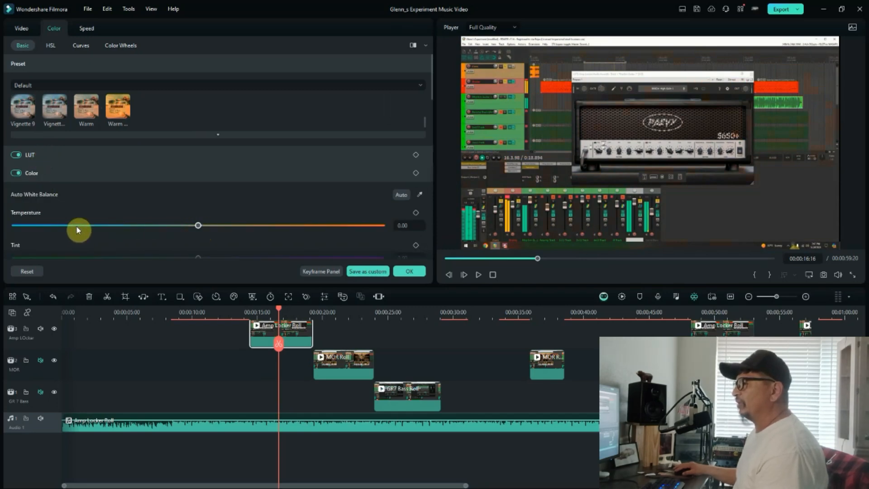
scroll(289, 183, "down", 1)
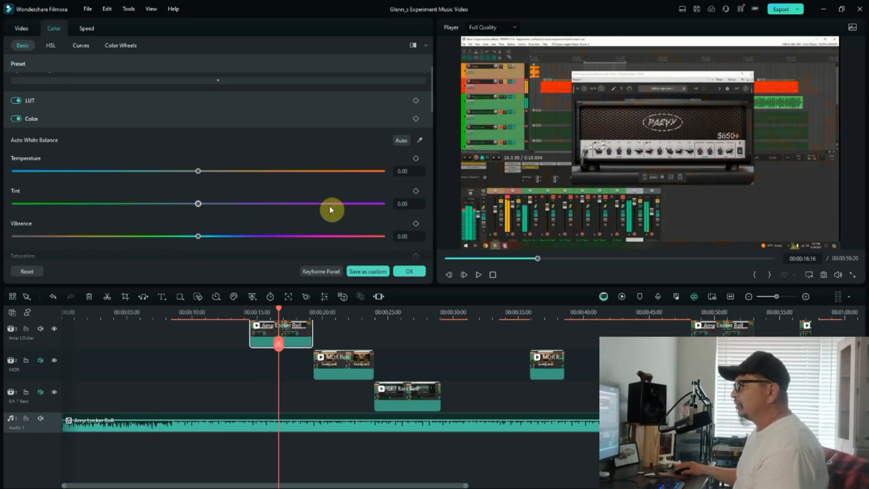
left_click_drag(198, 173, 321, 174)
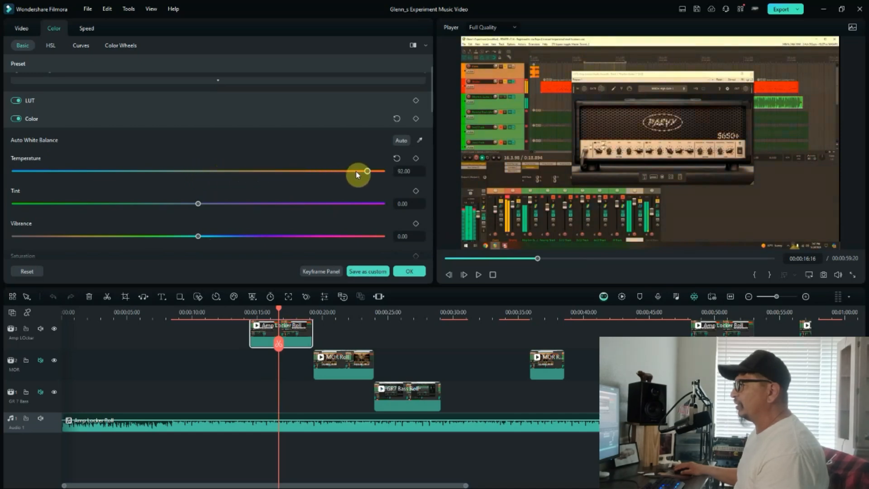
left_click_drag(379, 172, 205, 171)
left_click(398, 157)
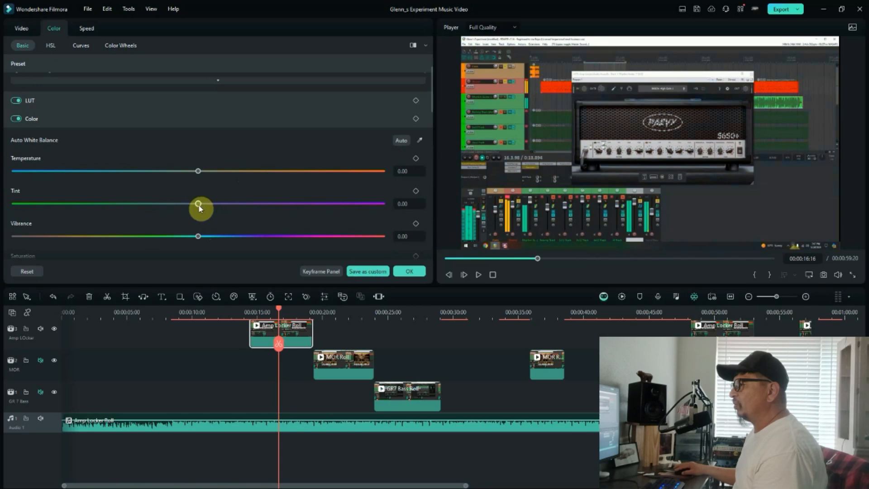
left_click_drag(198, 204, 21, 203)
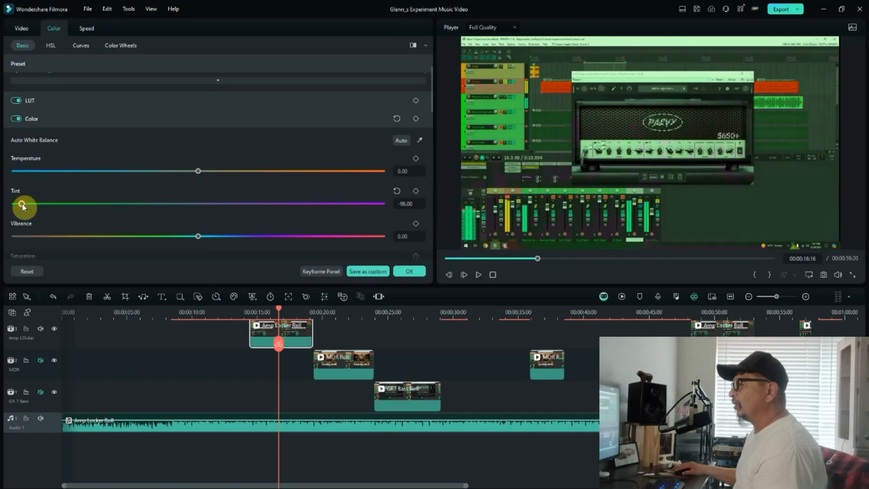
left_click(395, 189)
- Try an exposure of 100 on the video clip's Light settings and reset it
scroll(380, 205, "down", 2)
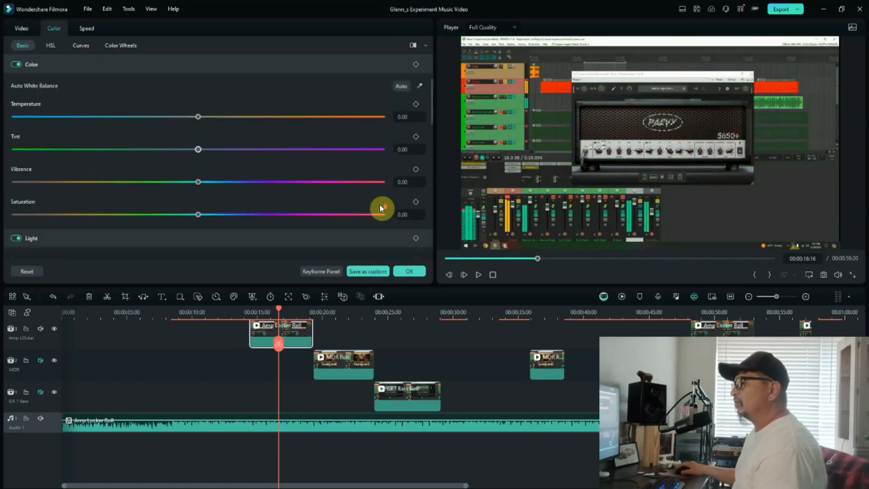
scroll(289, 213, "down", 3)
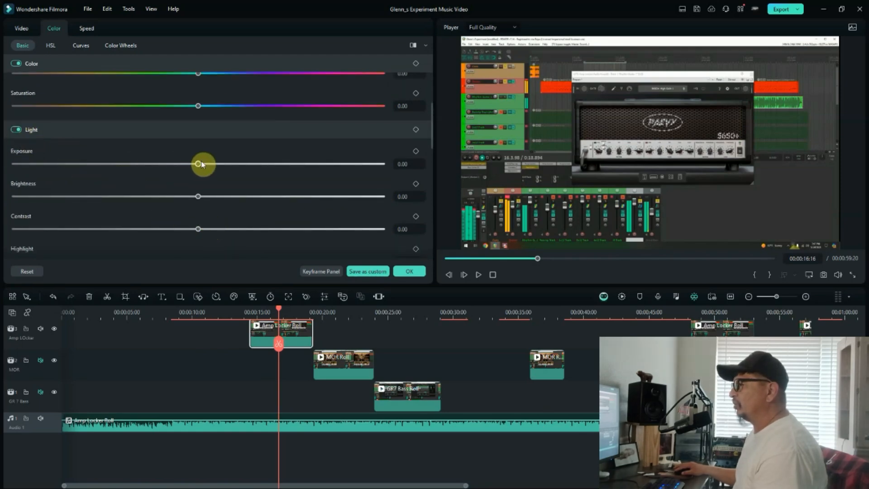
left_click_drag(201, 165, 386, 171)
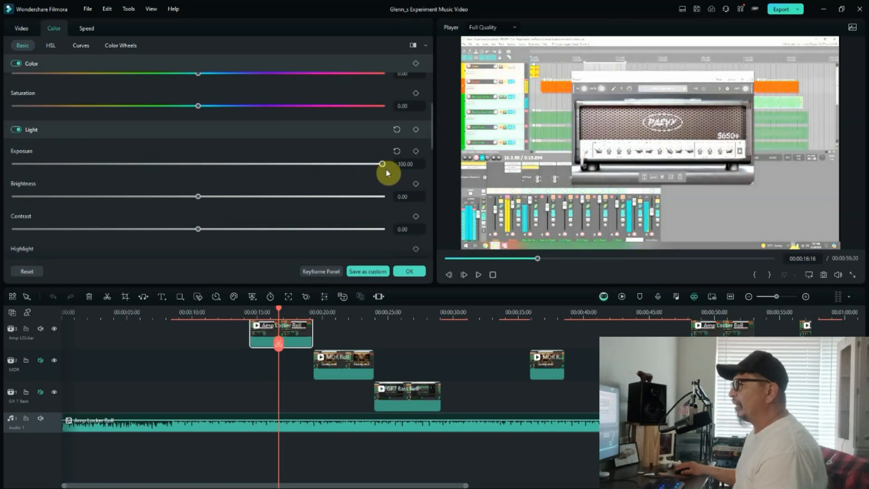
left_click(396, 151)
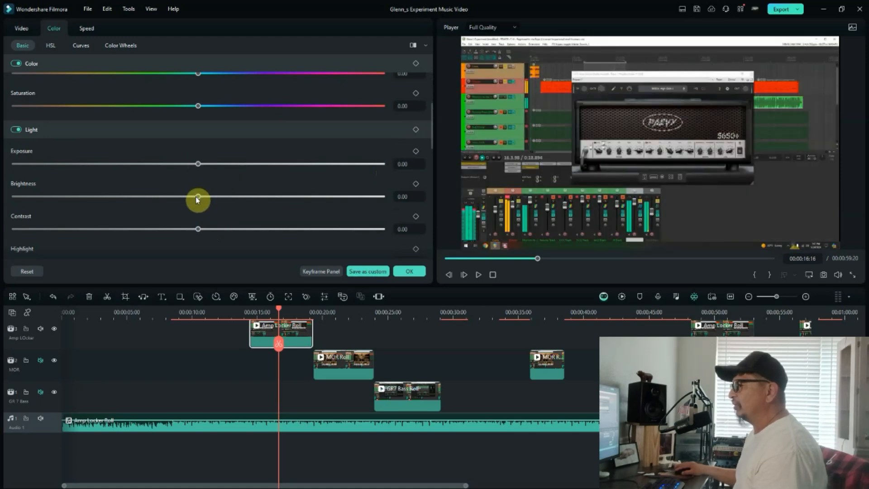
- Try raising the video clip's Sharpen value to 25 and beyond, lower it strongly and reset it
scroll(216, 221, "down", 5)
scroll(216, 221, "down", 3)
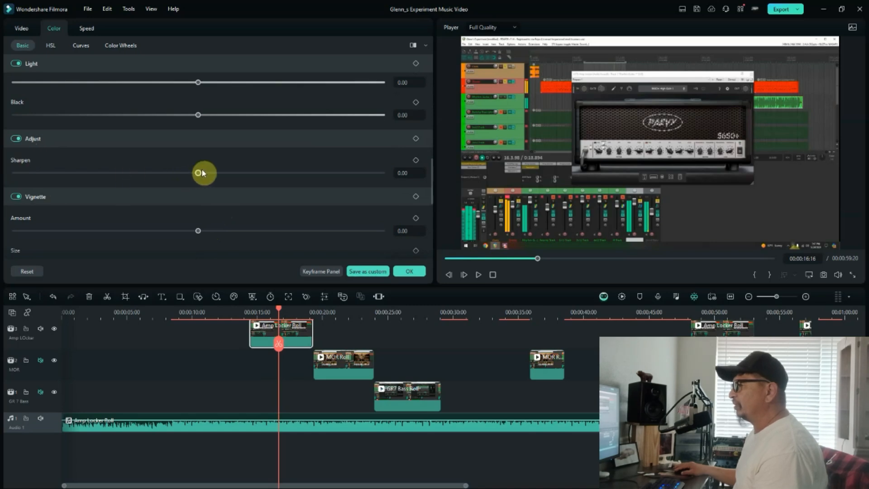
left_click_drag(202, 171, 218, 173)
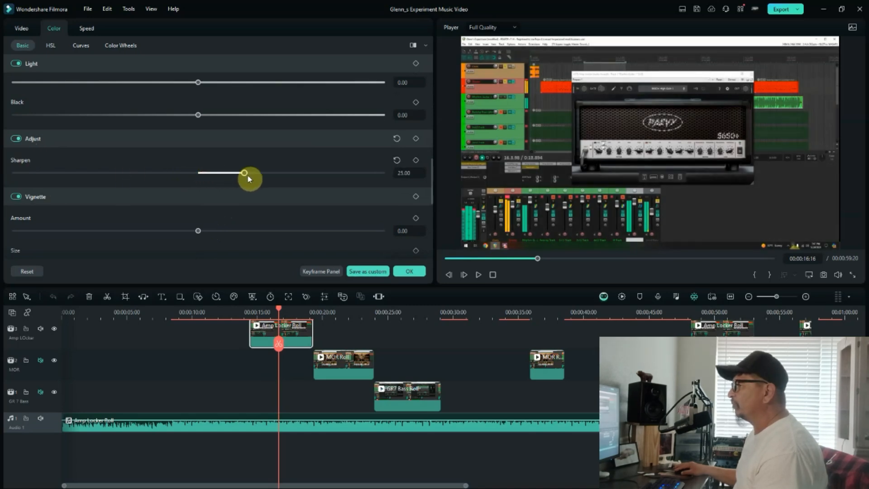
left_click_drag(285, 176, 59, 181)
left_click(397, 160)
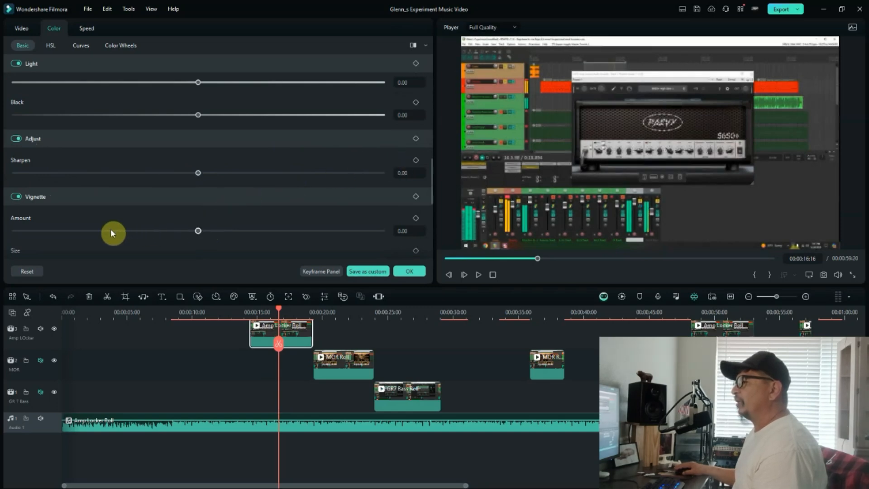
- Review the video clip's vignette settings and enable Color Match
scroll(111, 230, "down", 1)
scroll(98, 216, "down", 1)
scroll(98, 216, "down", 2)
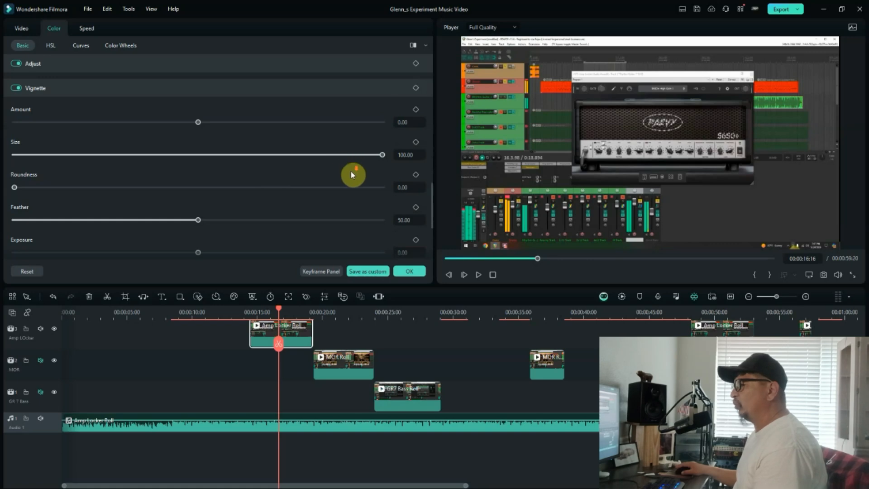
scroll(350, 170, "down", 3)
scroll(255, 172, "down", 1)
scroll(256, 172, "down", 1)
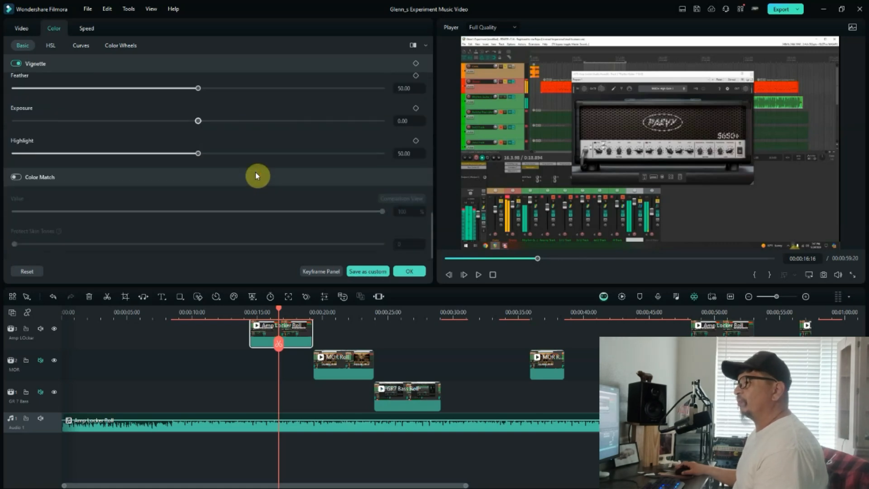
left_click(19, 177)
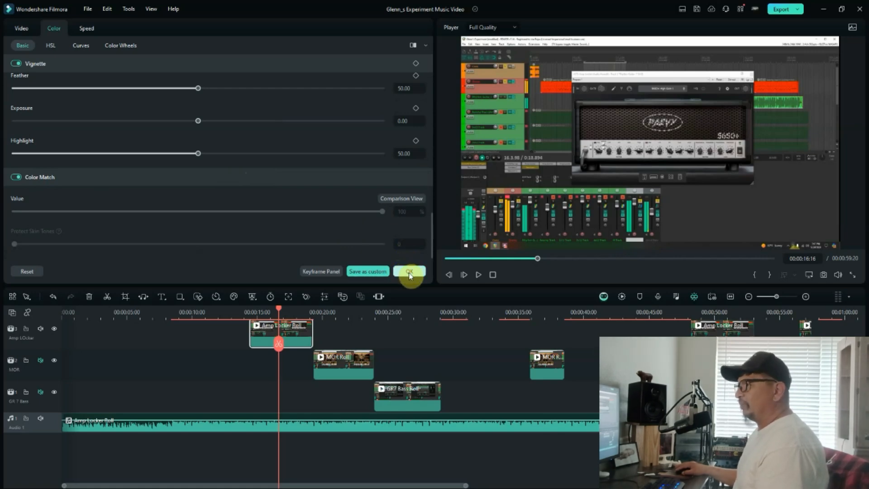
- View the video clip's HSL settings, try a uniform scale of 171.75% in its Transform settings and reset the scale
left_click(48, 46)
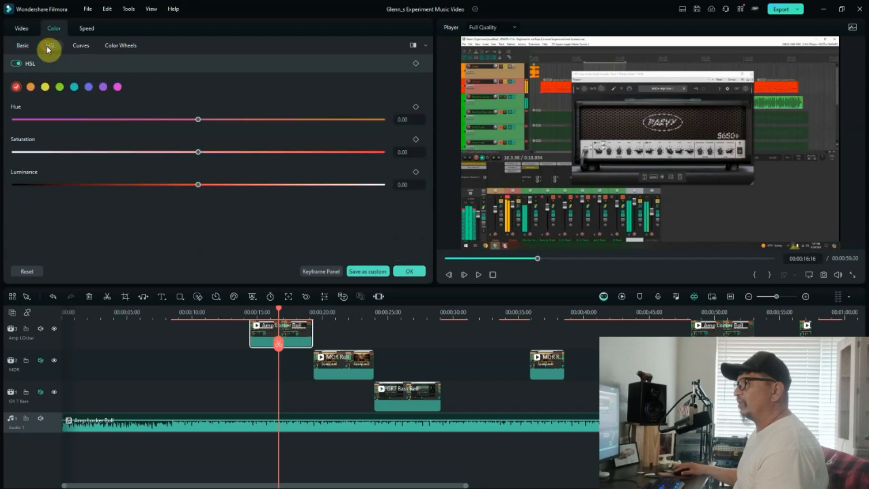
left_click(20, 26)
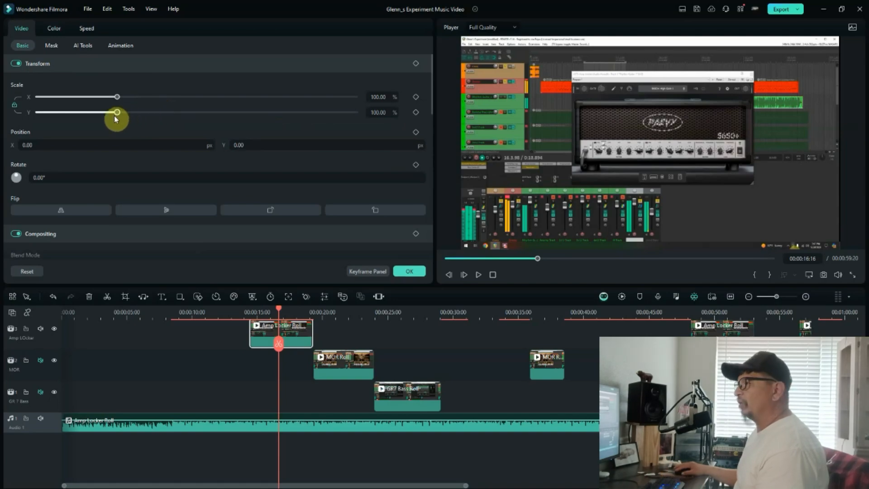
left_click_drag(117, 113, 173, 113)
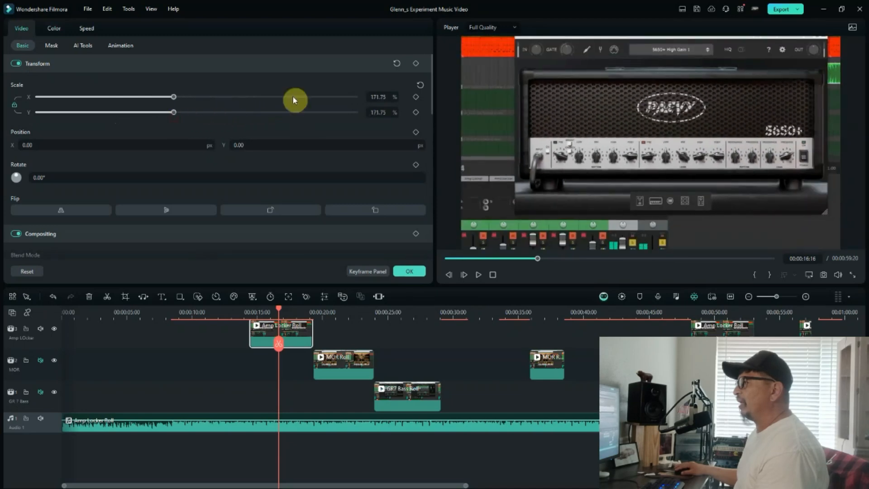
left_click(420, 88)
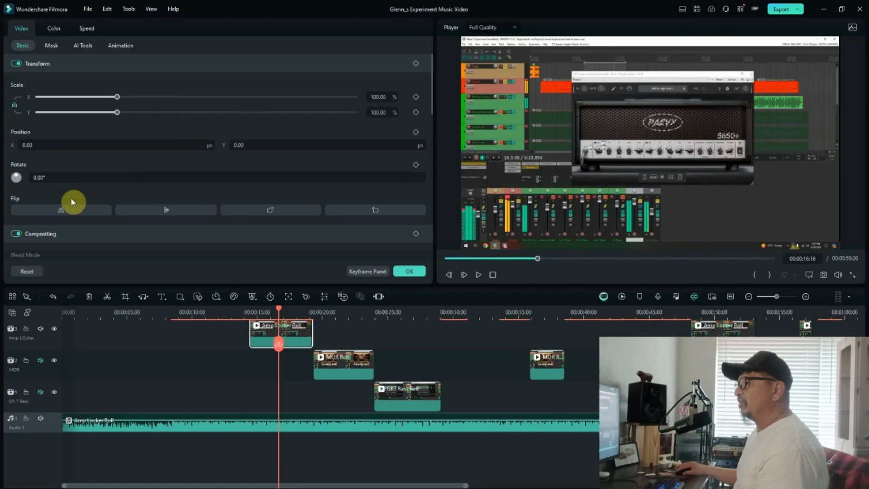
- Try flipping the video clip horizontally and vertically, reverting each flip
left_click(73, 211)
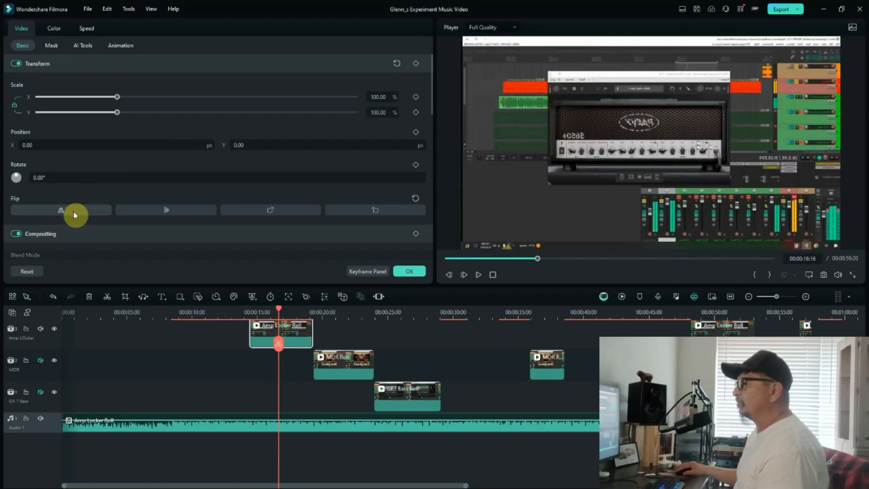
left_click(74, 211)
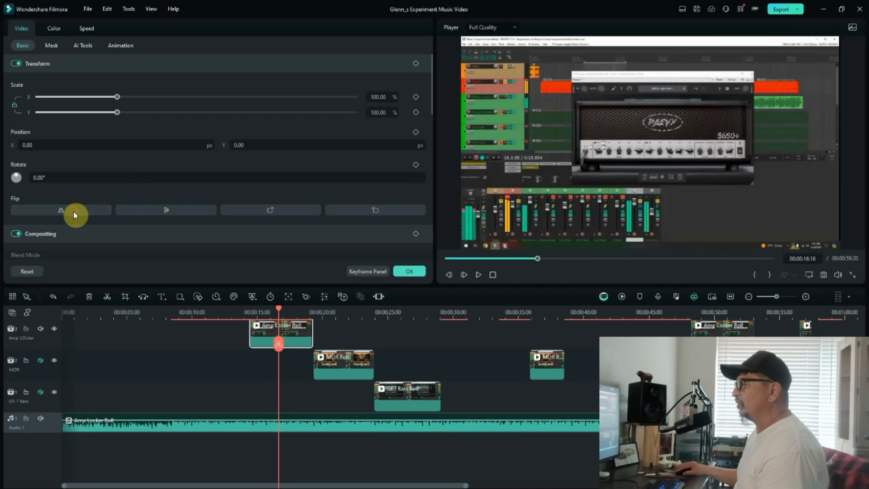
left_click(150, 210)
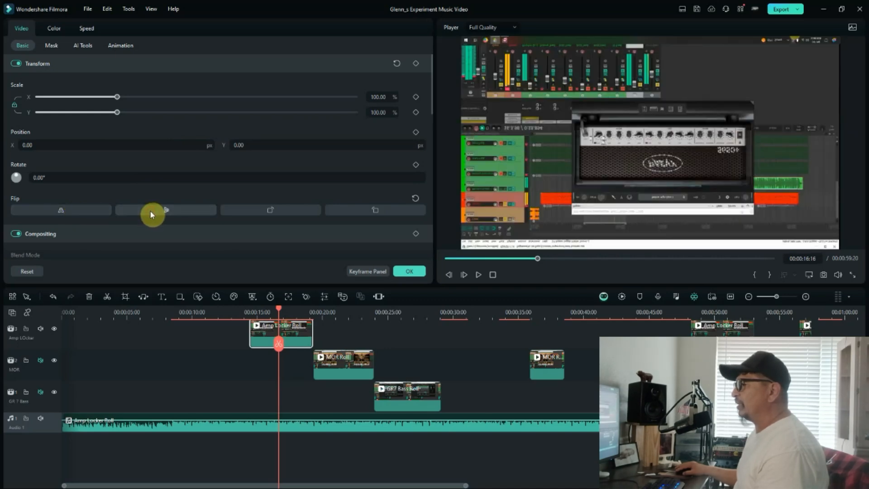
left_click(150, 210)
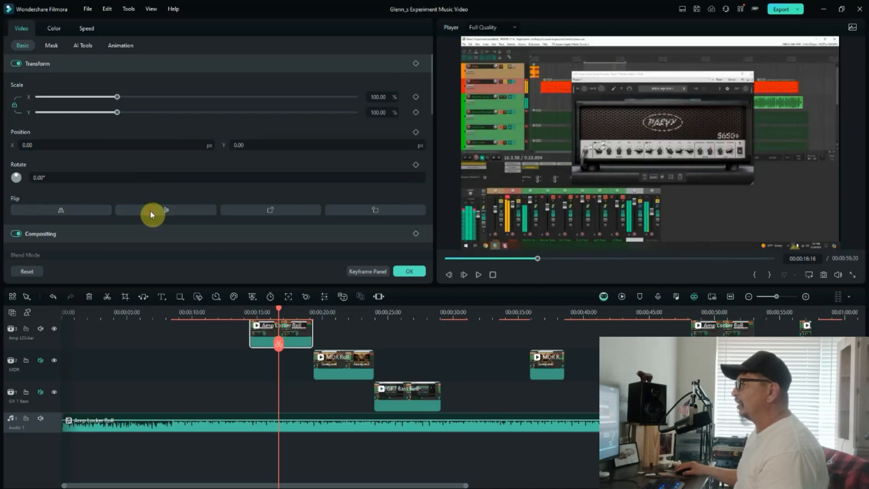
- Rotate the video clip through a full turn in four 90° increments, to -360°
left_click(276, 210)
left_click(276, 211)
left_click(276, 210)
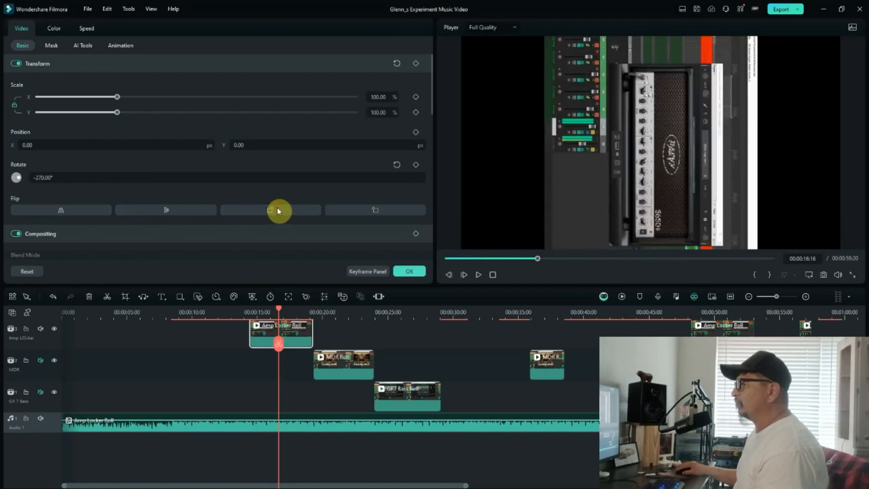
left_click(278, 209)
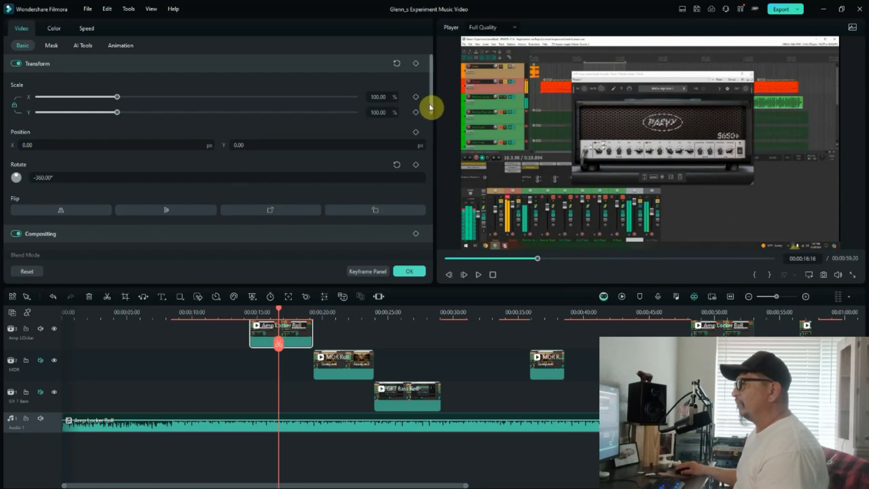
- Extend the first Amp Locker Roll clip over the MDR Roll clip below and lower its opacity to 66 where they overlap
scroll(430, 109, "down", 2)
left_click_drag(431, 107, 434, 145)
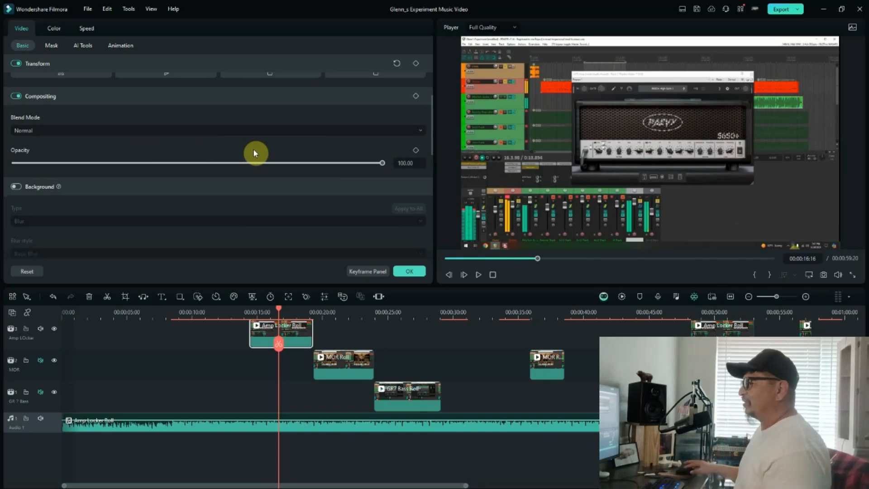
left_click_drag(311, 336, 372, 340)
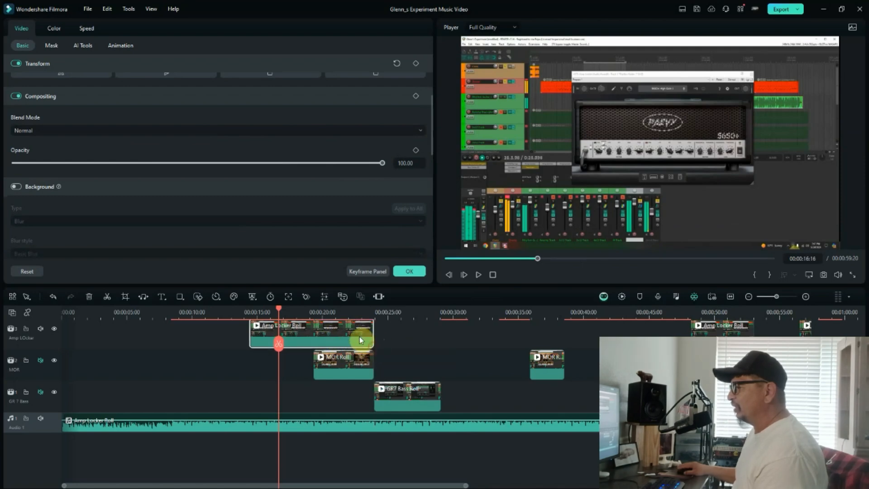
left_click(343, 316)
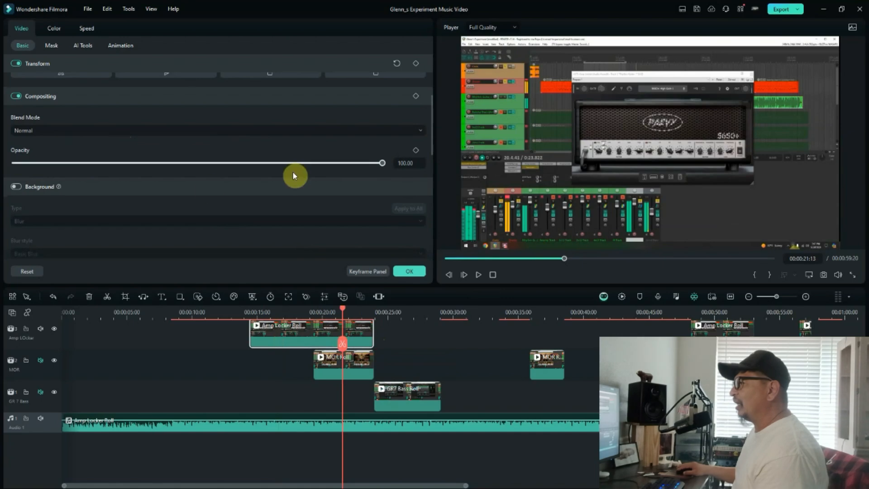
left_click_drag(382, 163, 257, 162)
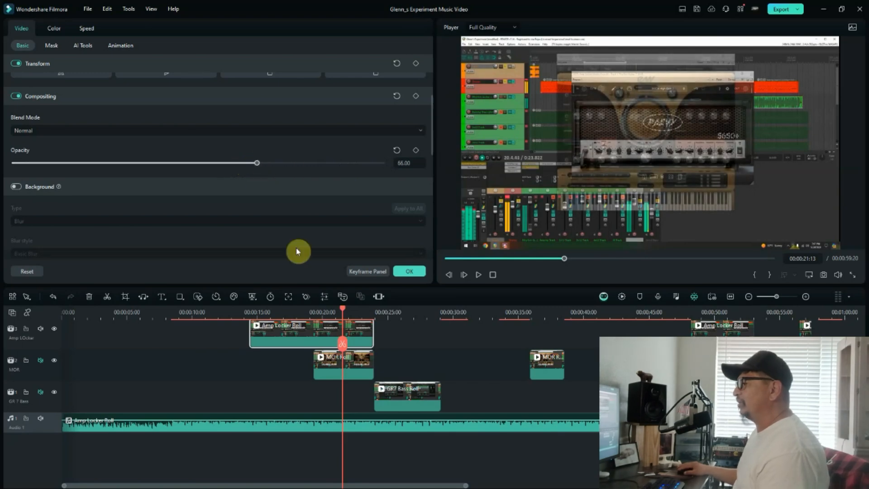
- Trim the extended Amp Locker Roll clip back to where the MDR Roll clip starts and reset its opacity
left_click(354, 366)
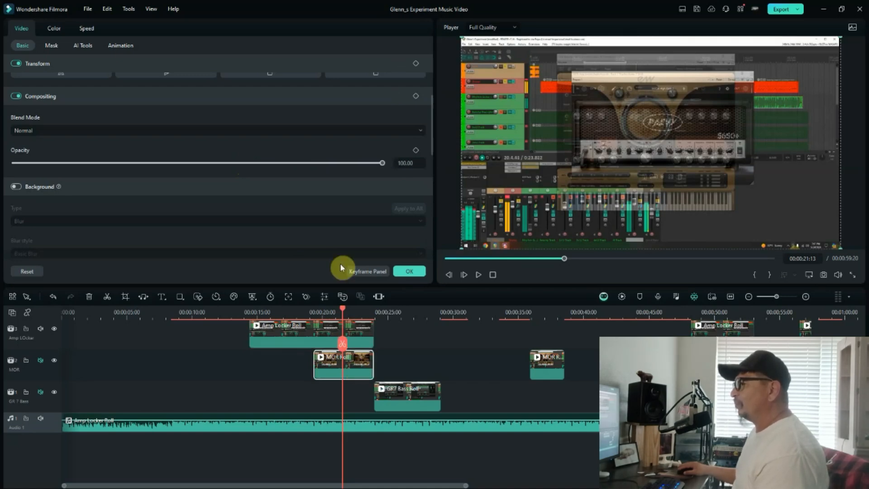
left_click_drag(382, 163, 386, 183)
left_click_drag(371, 343, 312, 342)
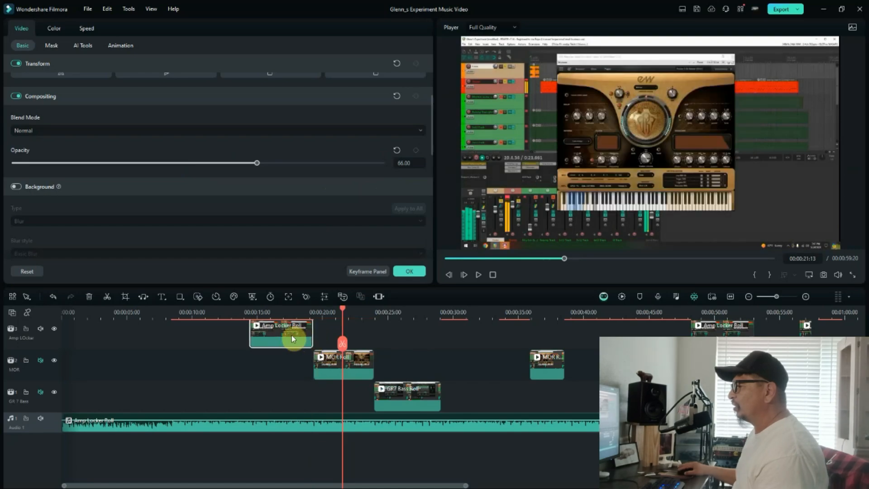
double_click(288, 333)
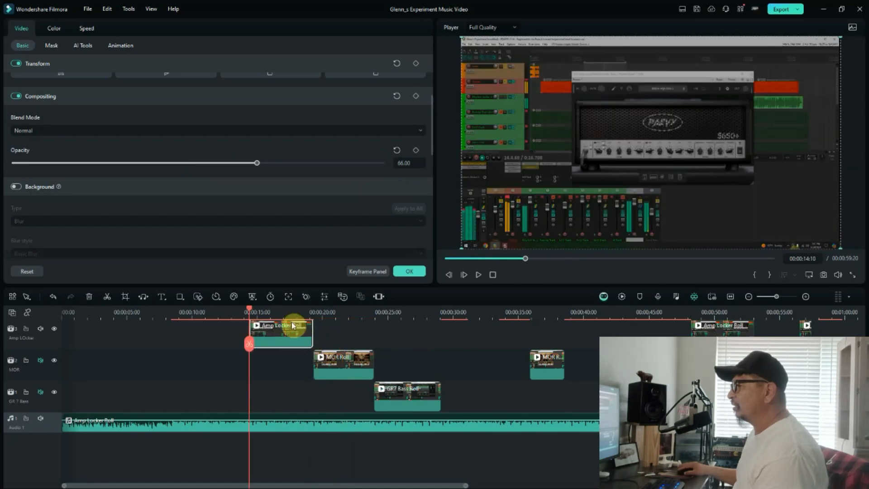
left_click(396, 150)
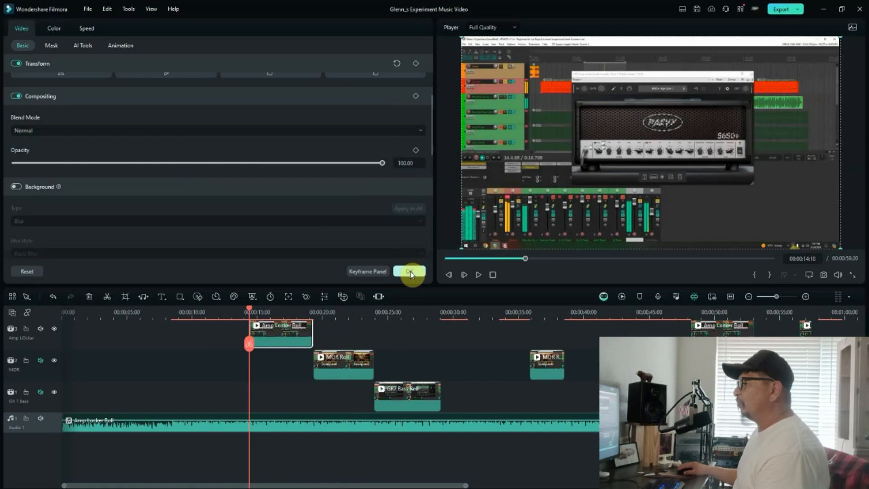
- View the Amp Locker Roll clip's Background settings, collapsing and expanding the section again
scroll(251, 221, "down", 3)
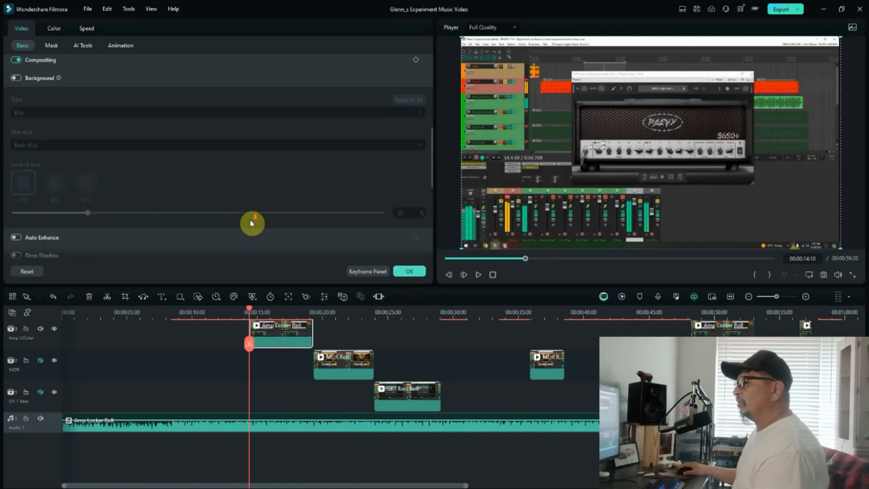
scroll(250, 219, "up", 1)
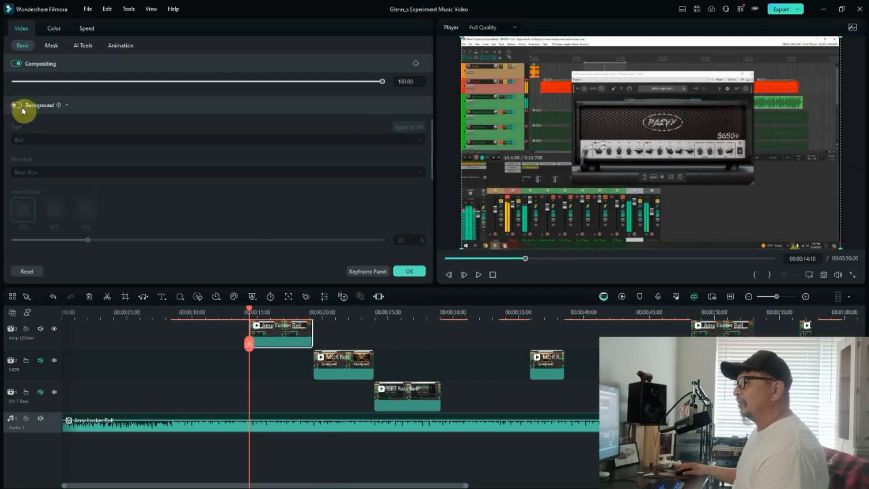
left_click(66, 105)
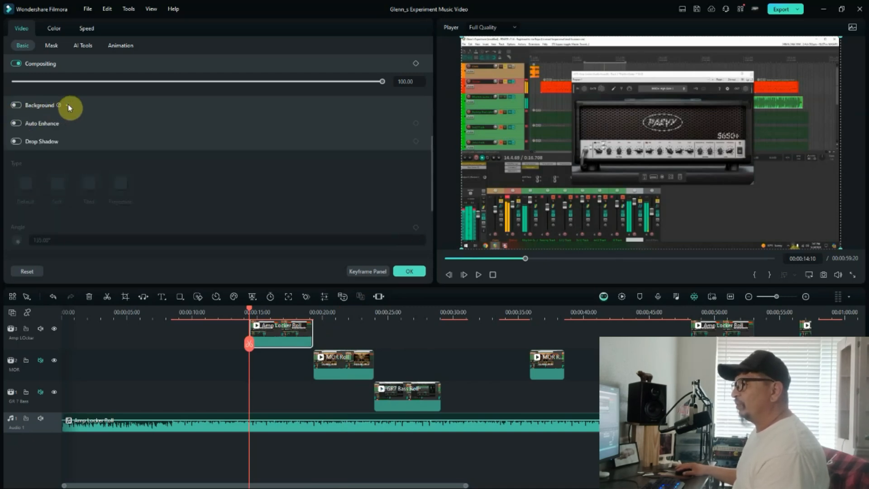
left_click(68, 105)
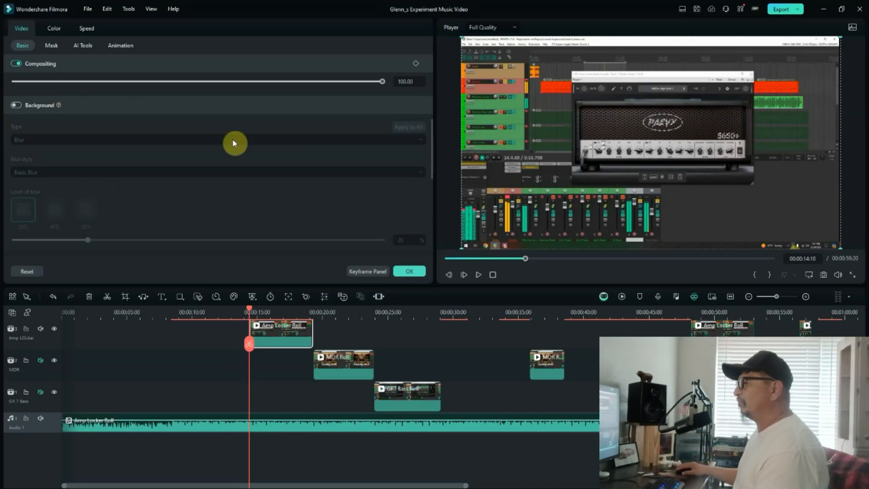
- Look through the clip's Drop Shadow settings, enabling the drop shadow and disabling it again
scroll(429, 139, "down", 5)
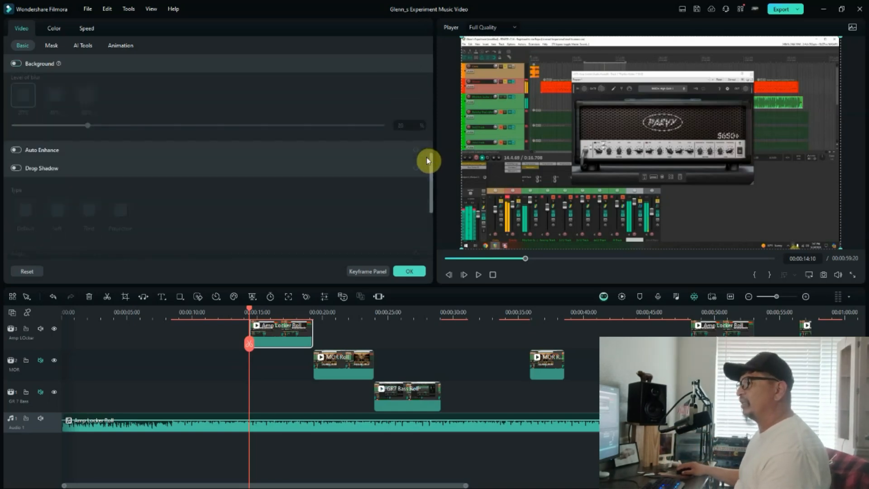
scroll(419, 208, "down", 2)
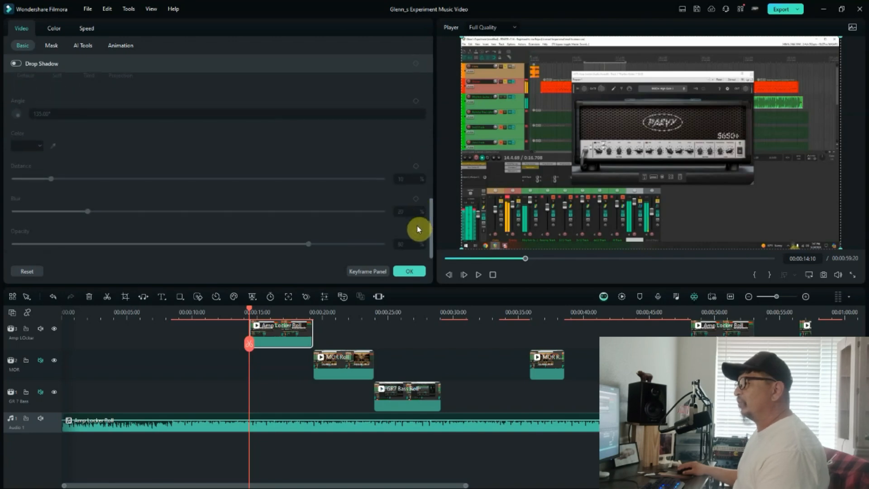
left_click(17, 63)
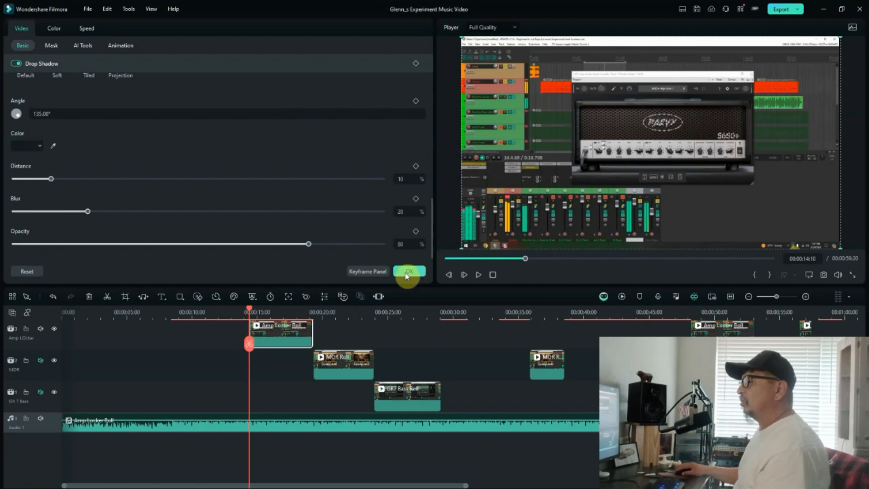
left_click(21, 65)
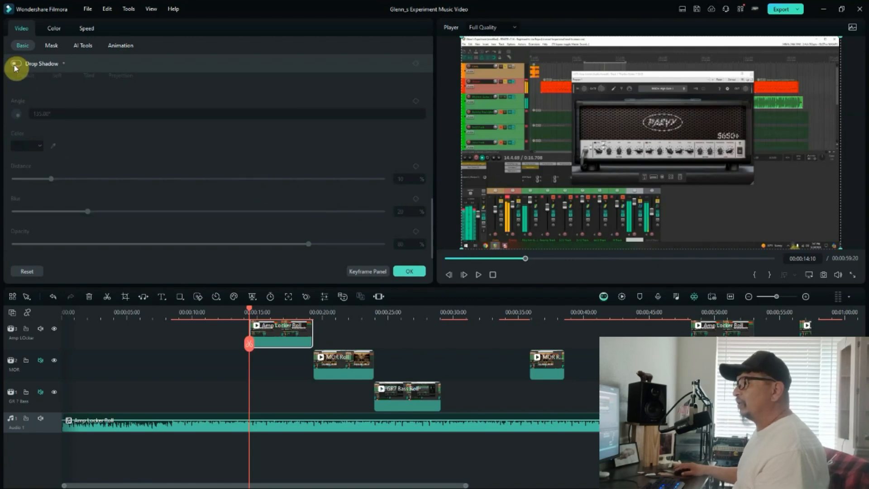
- Try the Circle, Parallel Lines, heart, star and custom masks on the Amp Locker Roll clip
left_click(53, 45)
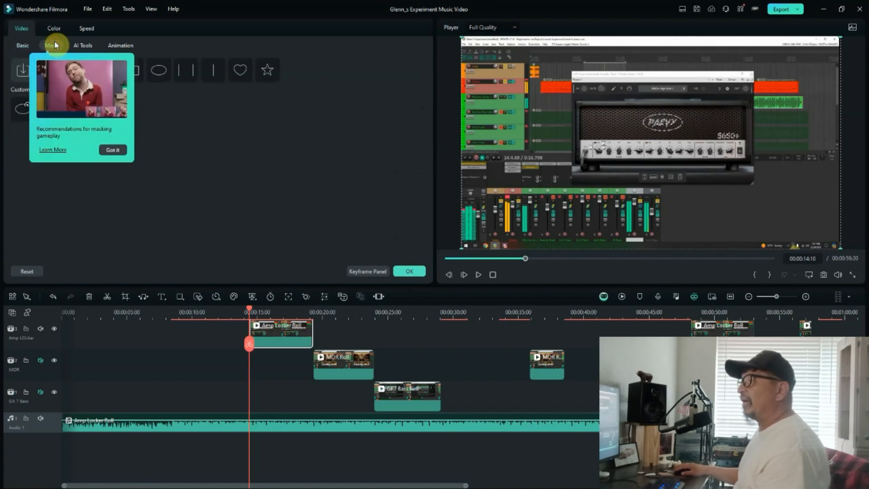
left_click(113, 150)
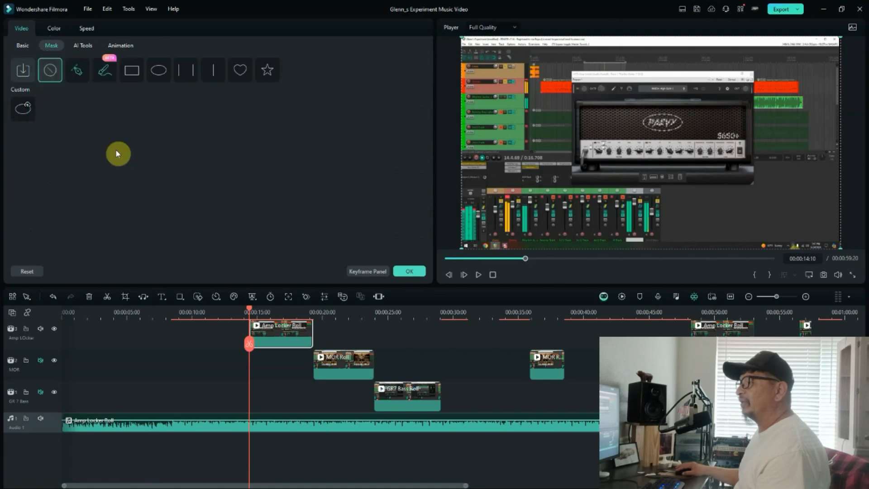
left_click(156, 73)
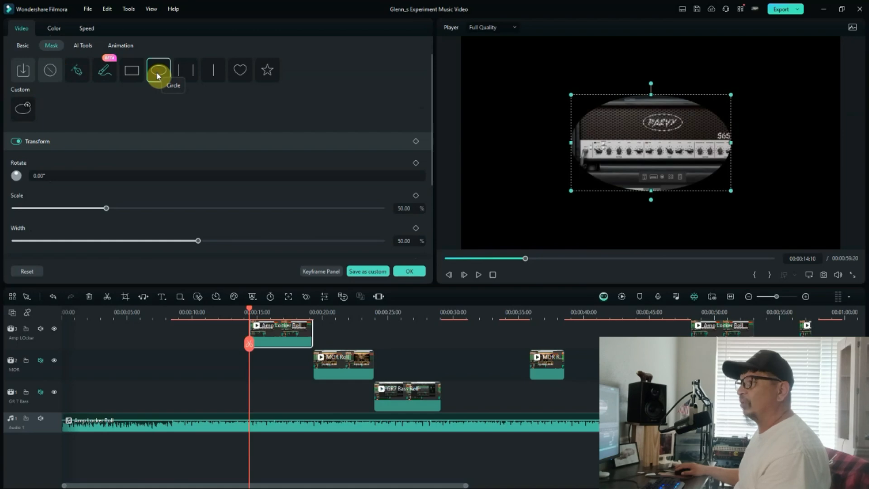
left_click(194, 70)
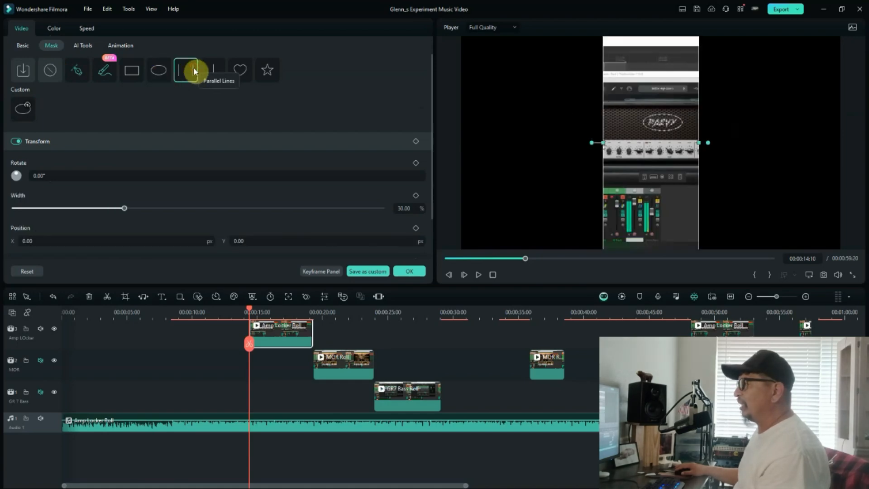
left_click(240, 69)
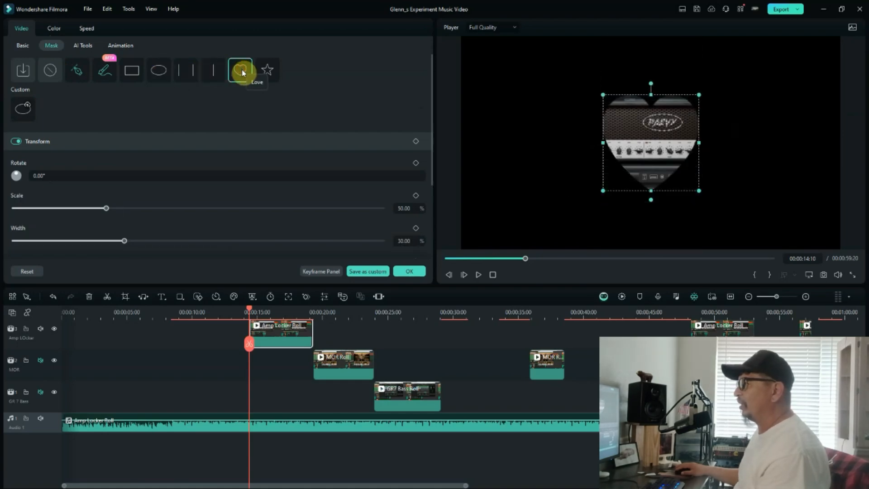
left_click(270, 73)
left_click(25, 108)
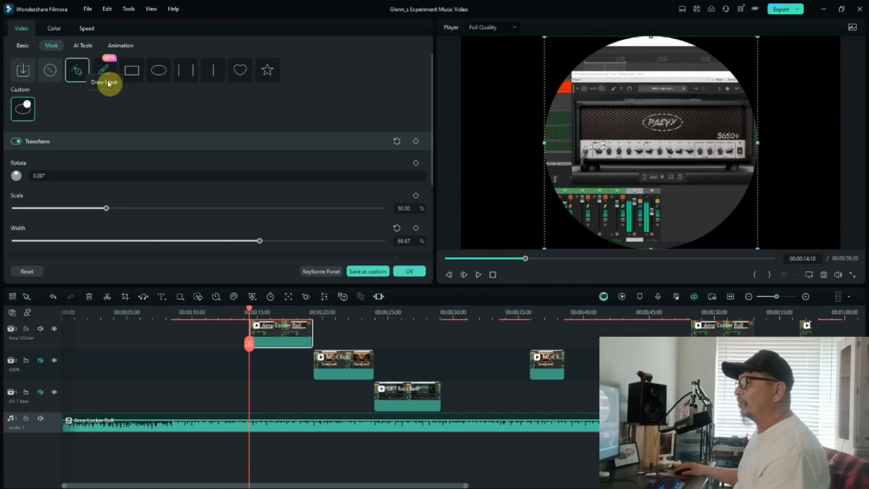
- Try the Draw Mask option, dismiss its introduction and set the clip back to no mask
left_click(78, 70)
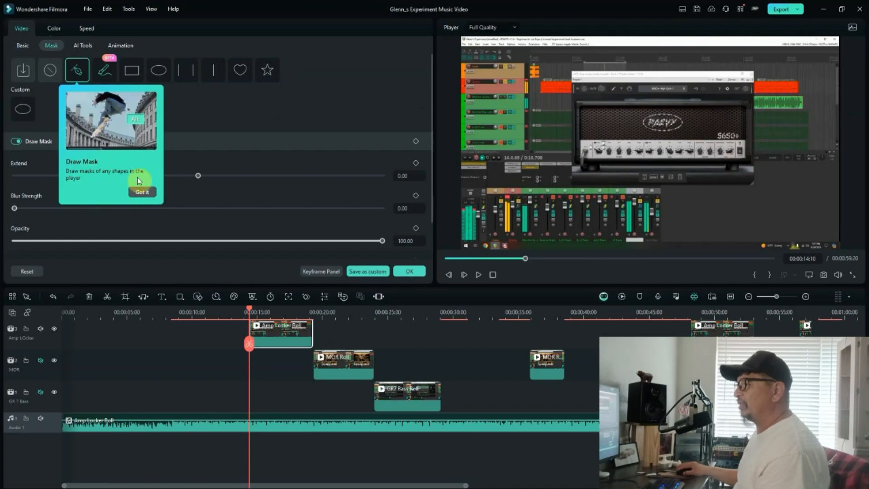
left_click(142, 193)
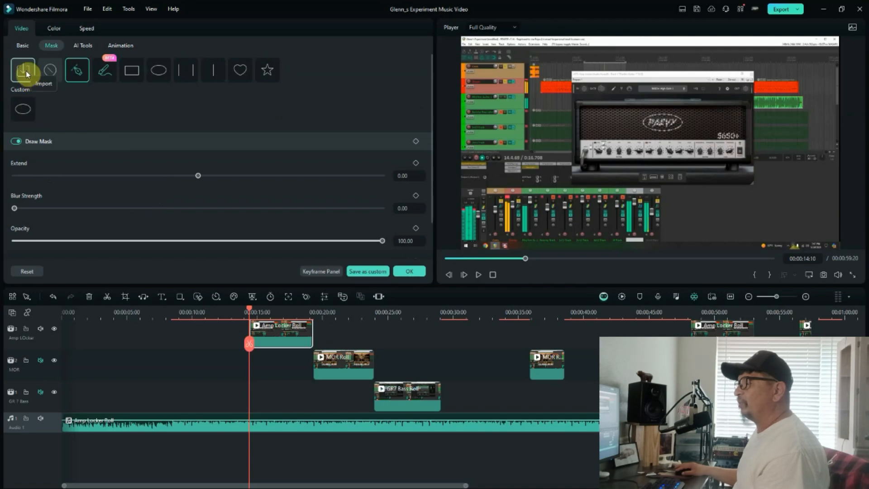
left_click(50, 71)
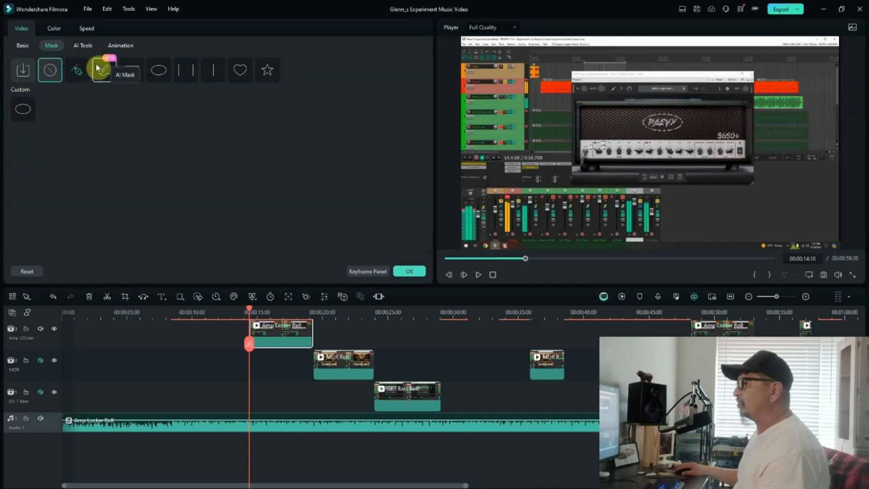
- Try Chroma Key with the green key colour on the Amp Locker Roll clip and turn it off again
left_click(83, 46)
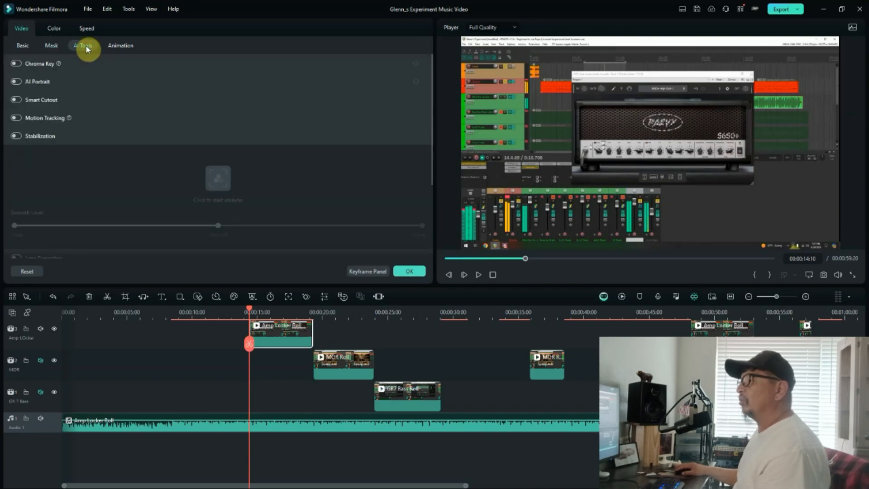
left_click(17, 64)
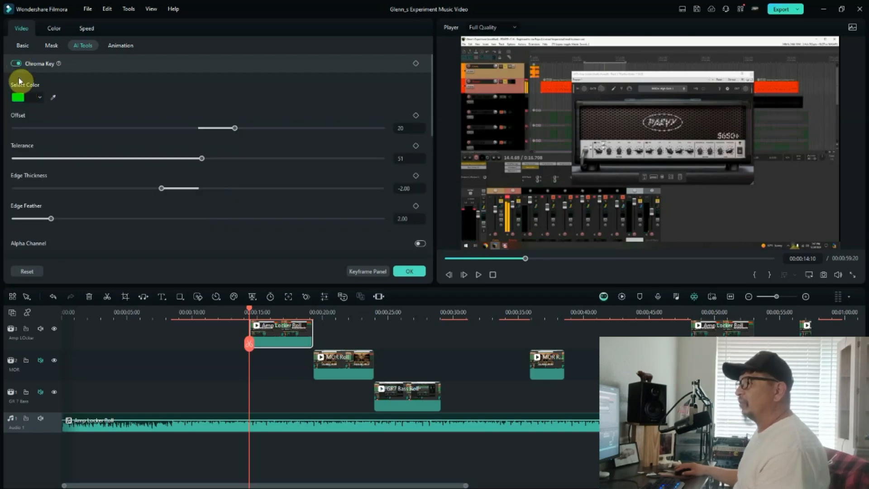
left_click(17, 63)
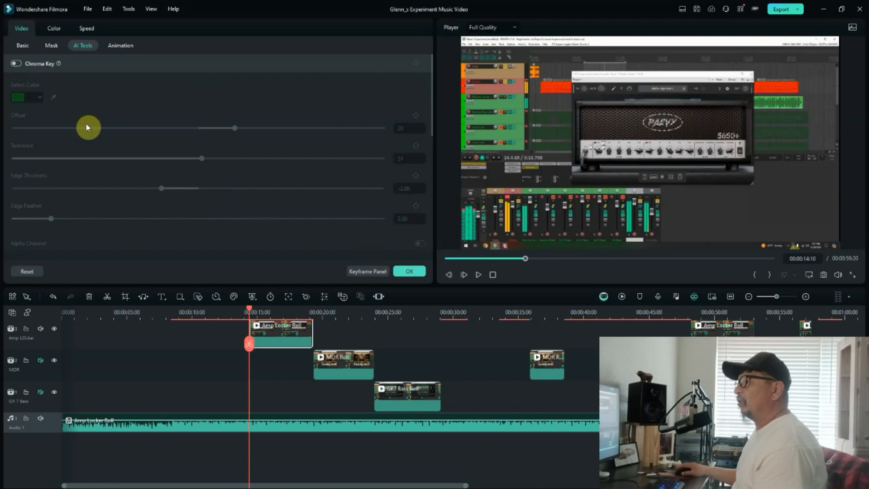
- Look through the Preset Animation and Preset Motions (Legacy) animation choices for the Amp Locker Roll clip
left_click(125, 47)
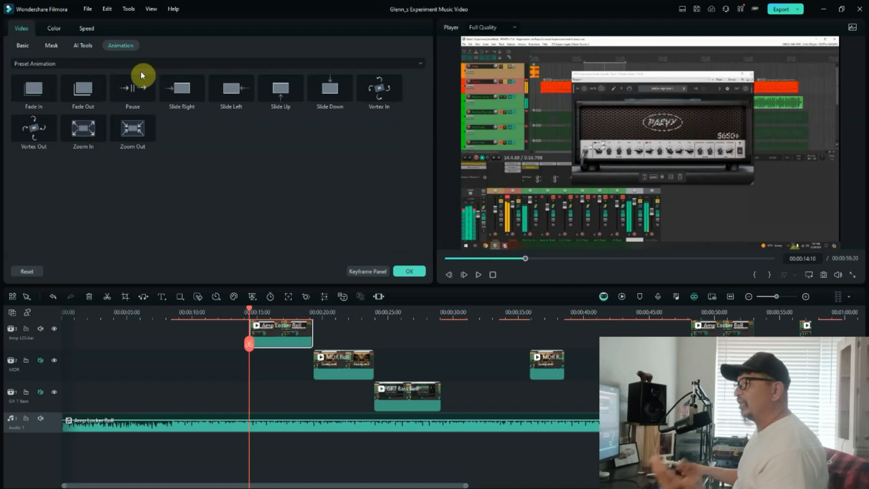
left_click(420, 64)
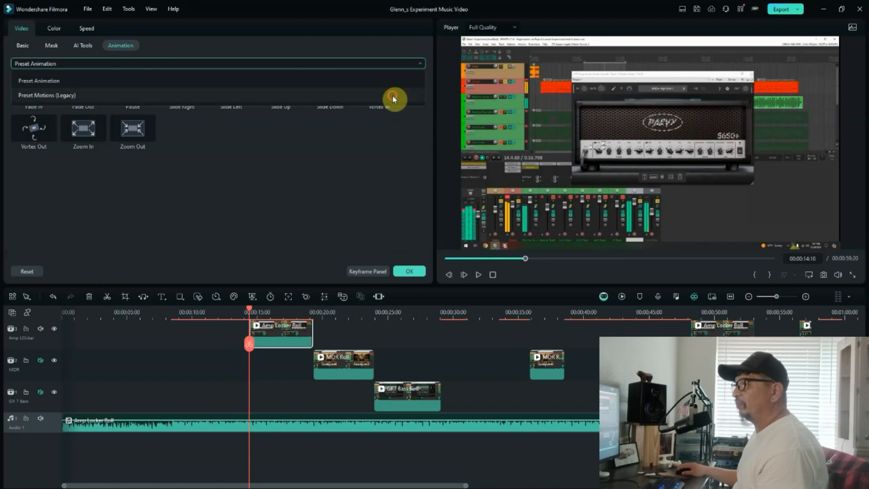
left_click(393, 95)
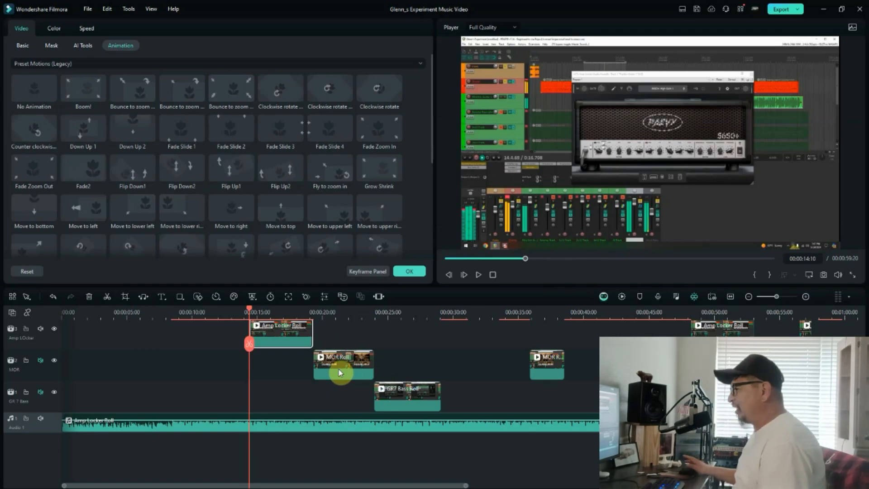
- Review the clip's Color, Speed and basic Video settings once more and close the clip's properties
left_click(54, 27)
left_click(85, 28)
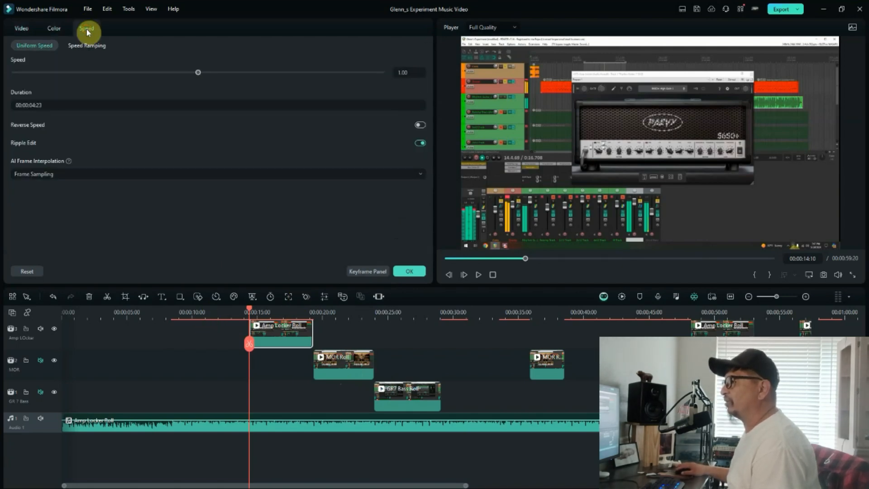
left_click(22, 29)
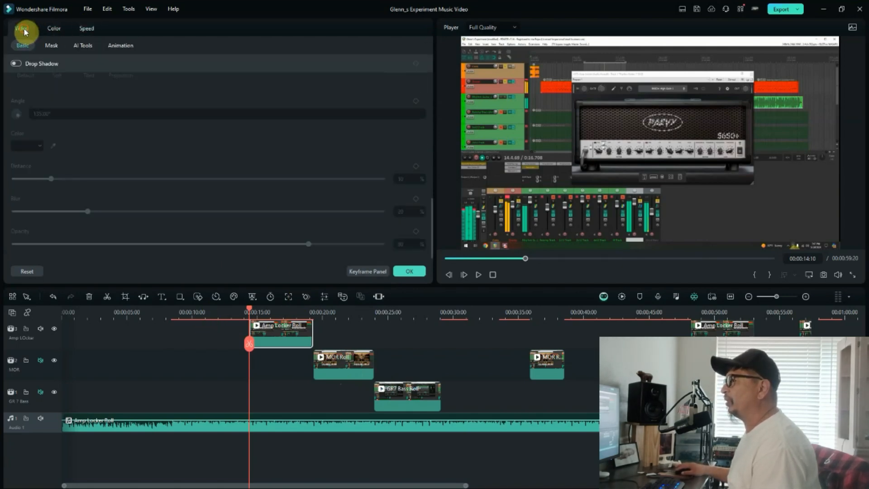
left_click(409, 271)
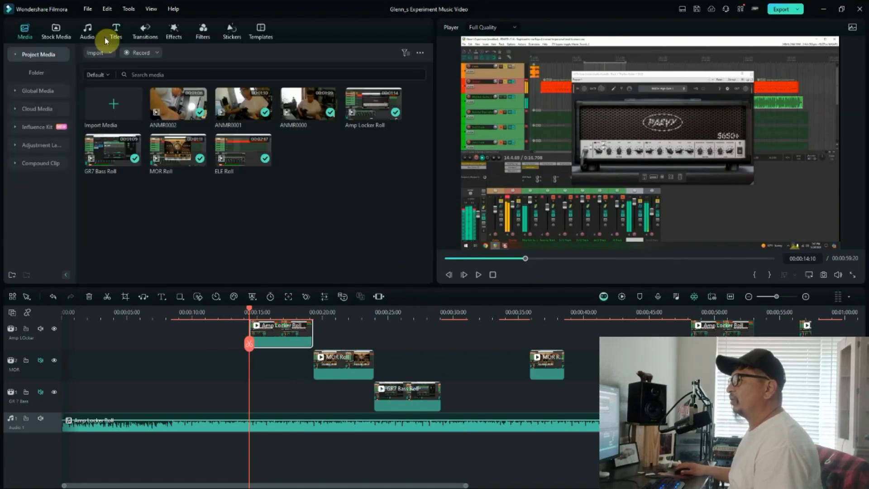
- Preview Default Title, Art Title 26, Big Title Pack Title 01, Subtitle 2 and Big Title Pack Title 04 over the Amp Locker Roll clip
left_click(116, 31)
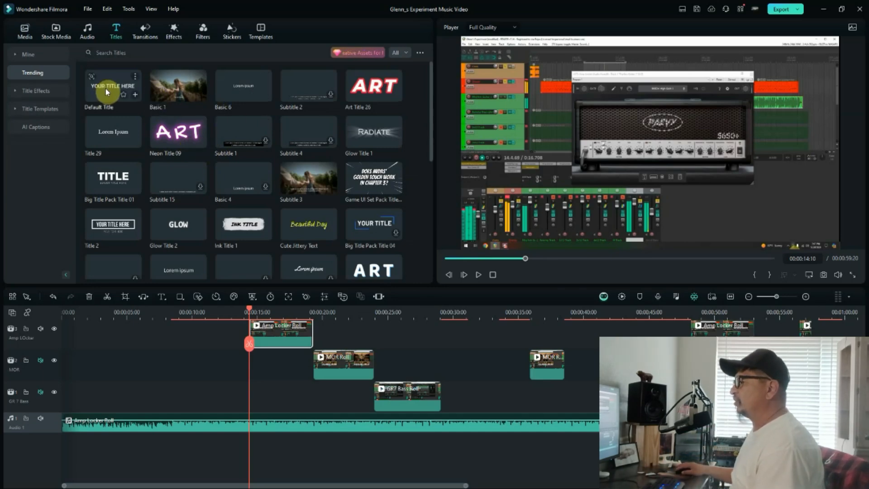
left_click(280, 312)
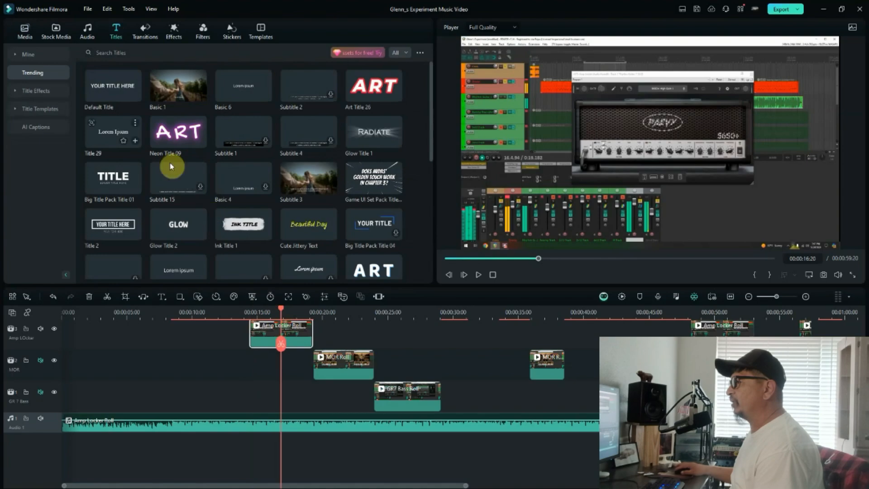
left_click(121, 88)
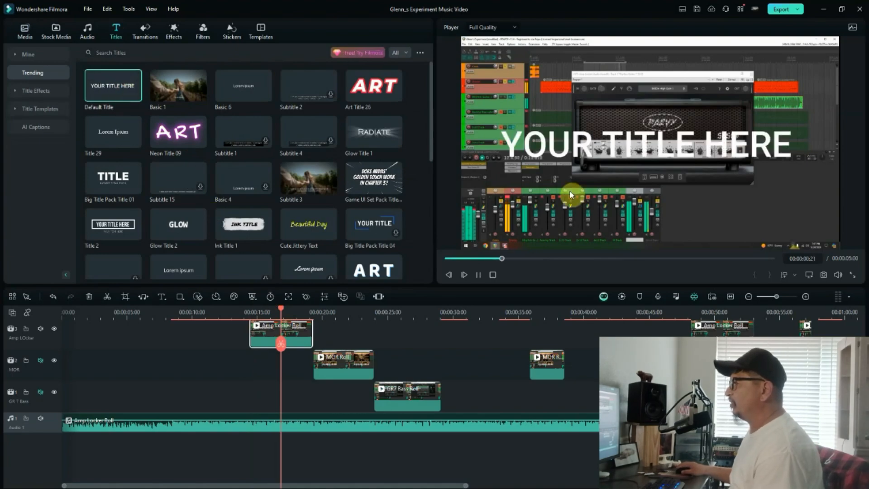
left_click(375, 95)
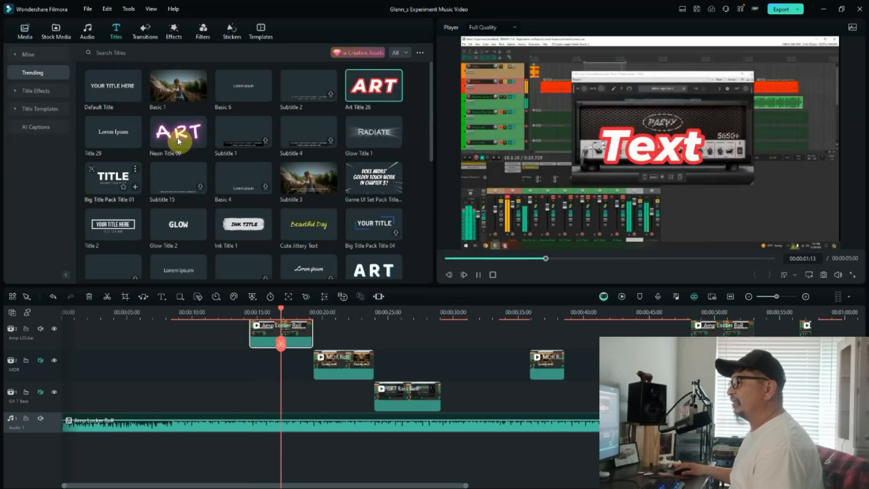
left_click(118, 178)
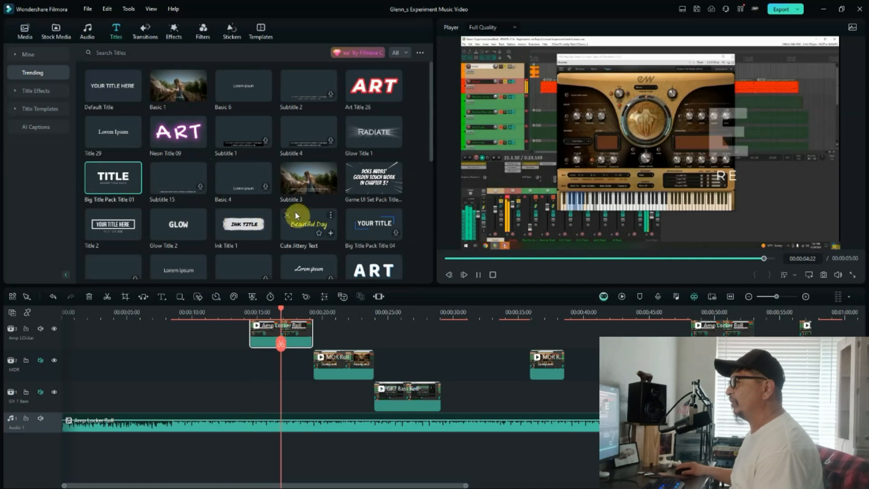
left_click(308, 76)
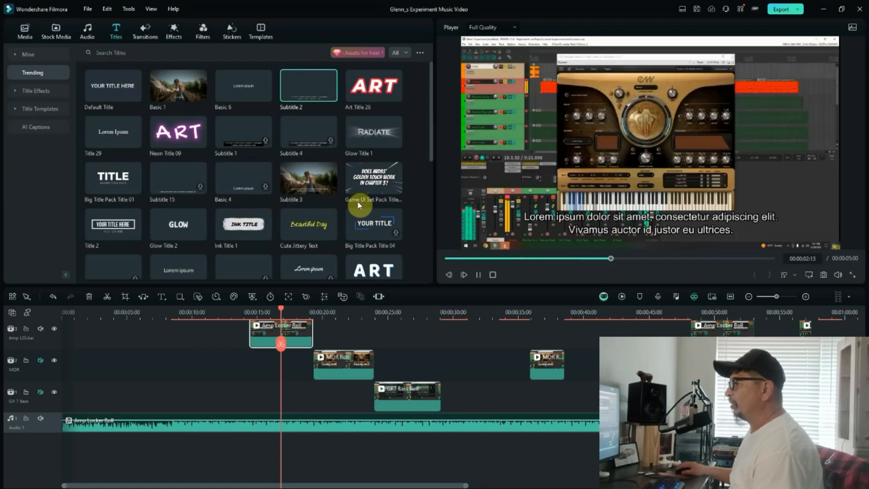
left_click(373, 226)
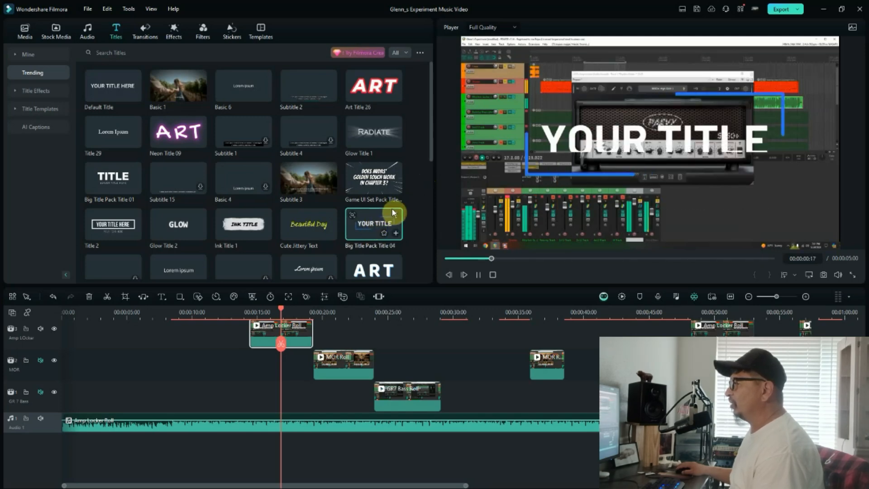
- Browse further down the trending titles, selecting the News Broadcast Reporter title along the way
left_click_drag(435, 141, 411, 264)
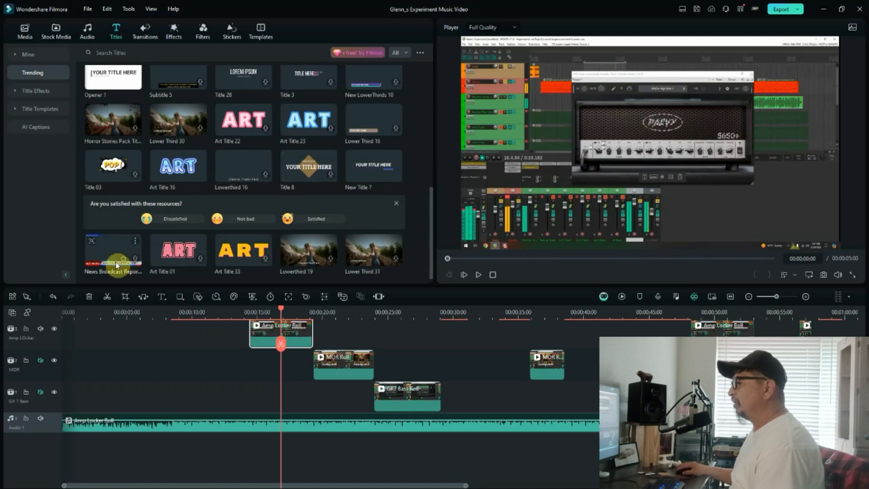
left_click(110, 247)
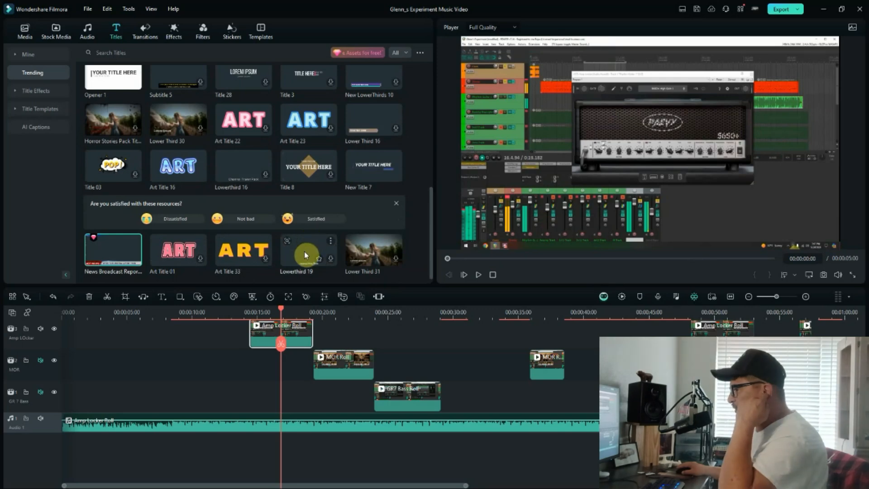
scroll(394, 252, "down", 1)
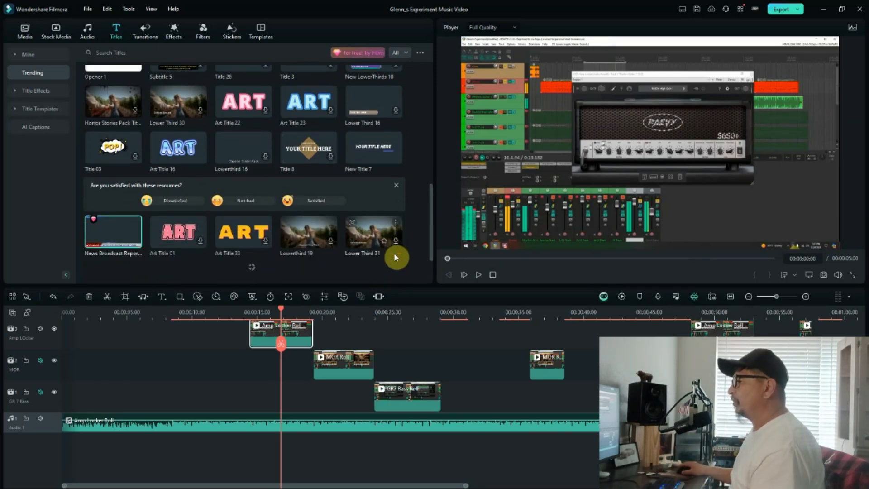
scroll(422, 229, "down", 1)
scroll(412, 225, "down", 3)
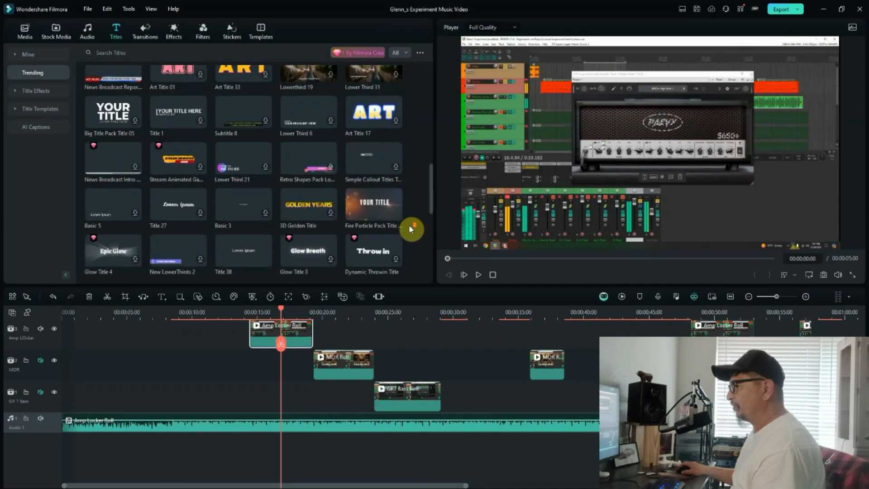
scroll(410, 229, "down", 2)
scroll(408, 224, "down", 4)
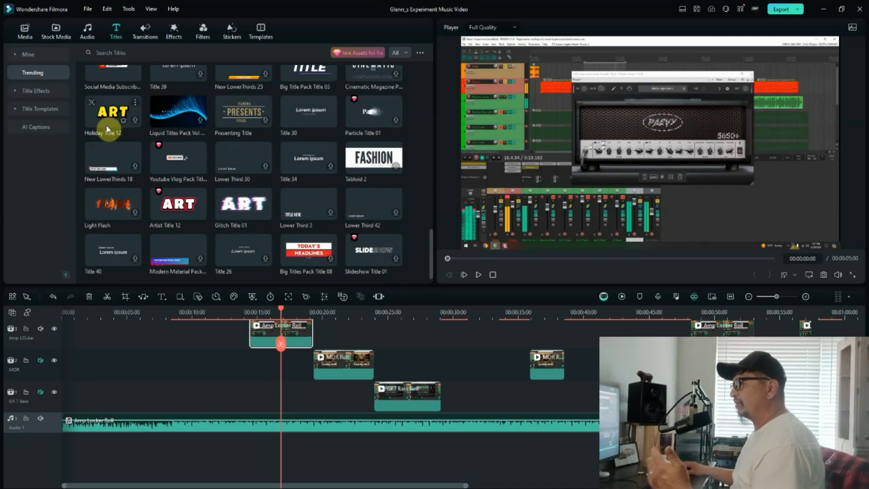
- Browse the Plain Text and Cinematic title effects and return to the trending titles
left_click(34, 90)
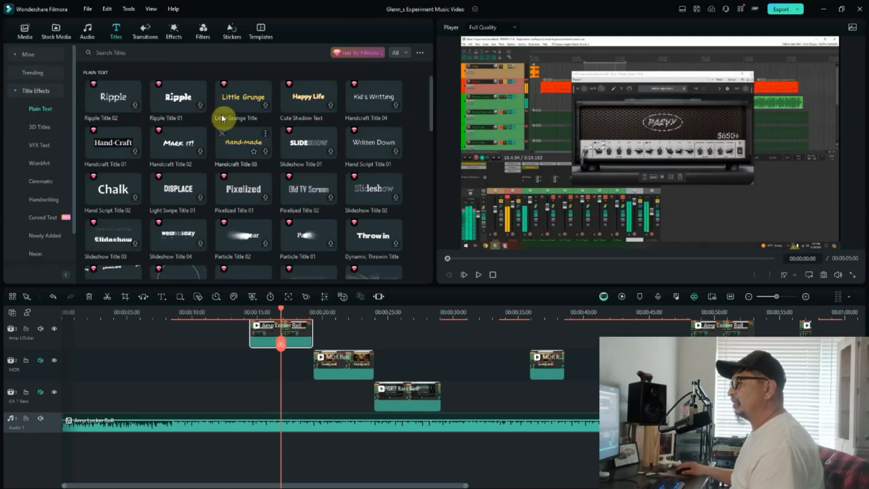
left_click(42, 183)
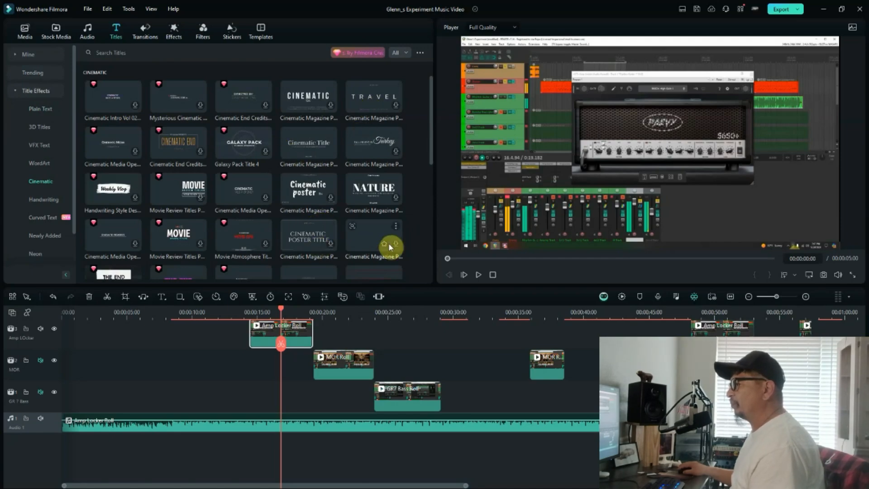
scroll(388, 243, "down", 4)
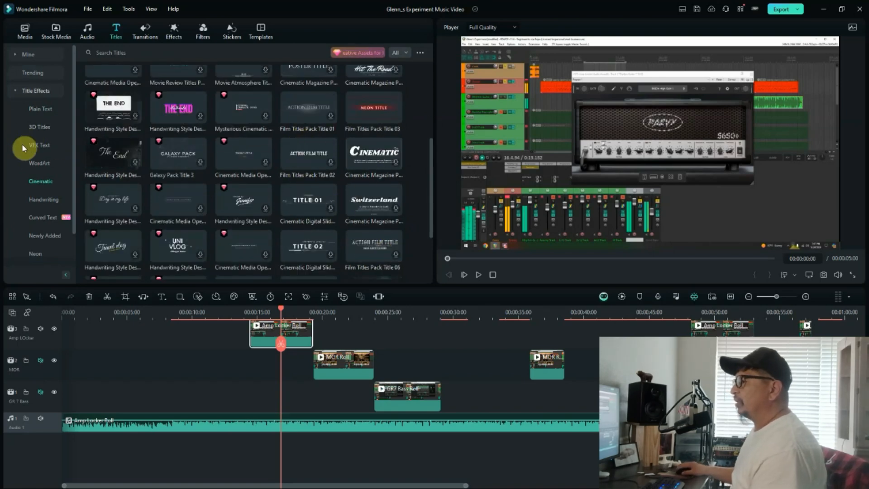
left_click(13, 89)
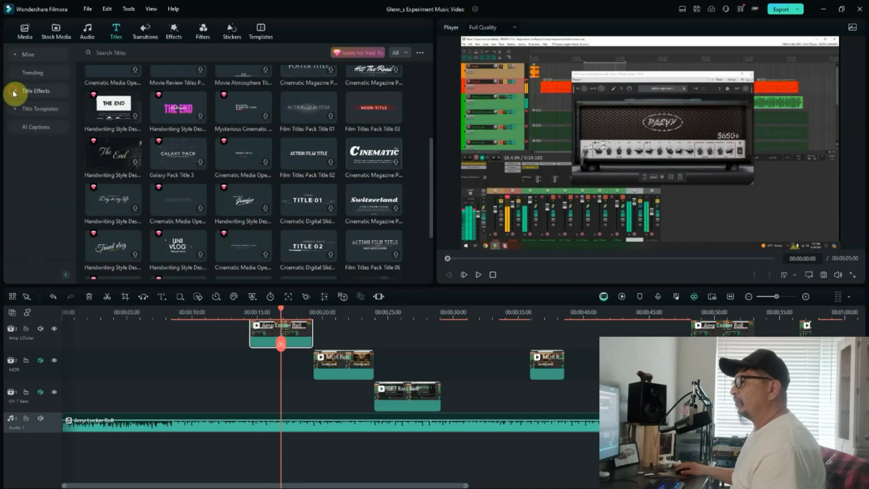
left_click(14, 73)
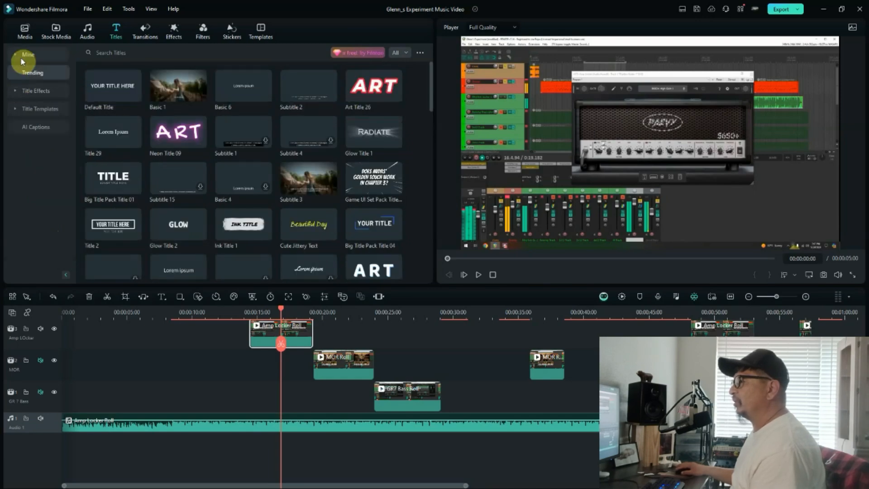
- Look over the trending transitions, the trending video effects and the basic filters
left_click(144, 32)
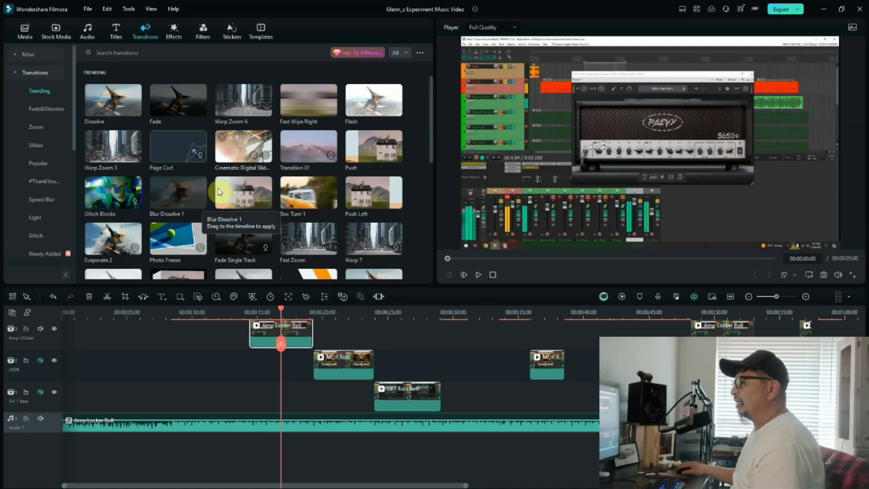
left_click(173, 30)
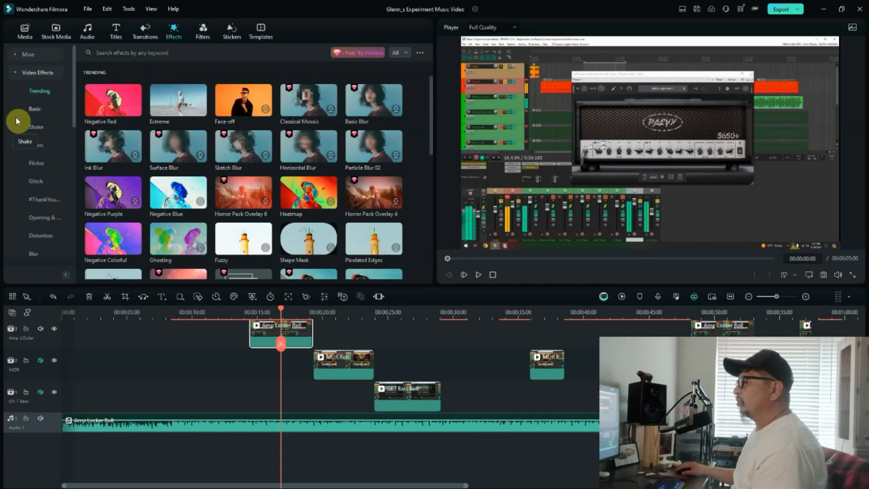
left_click(203, 31)
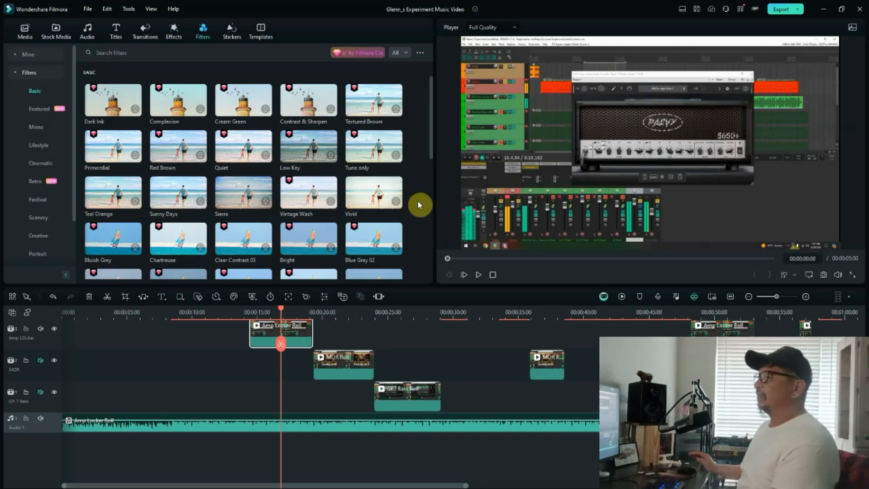
- Preview the Subscribe and Thanks for Watching stickers and browse on through the Social Media stickers
left_click(227, 33)
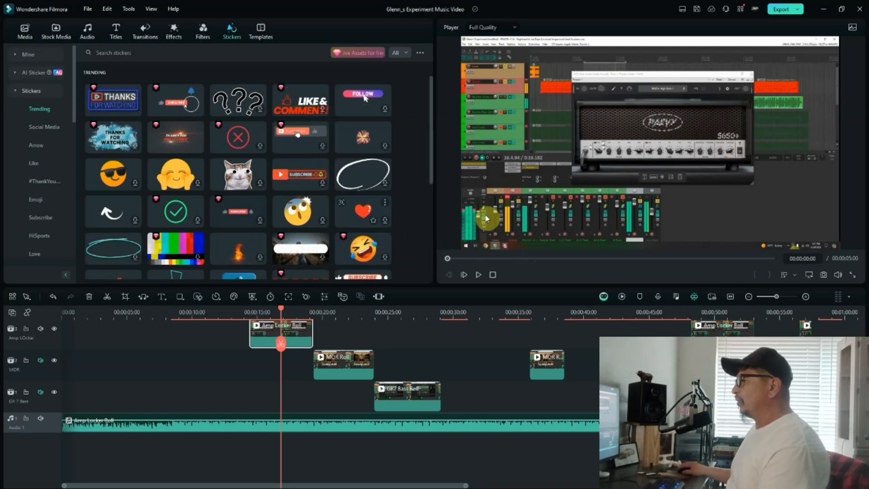
left_click(293, 175)
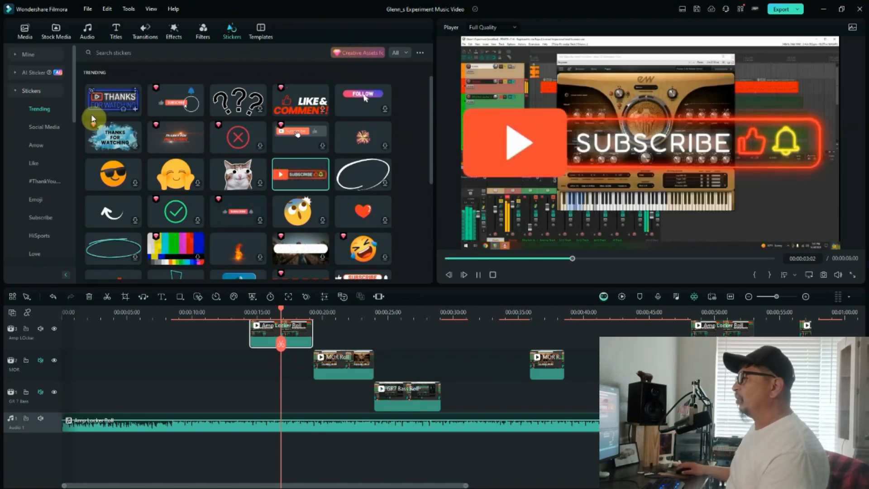
left_click(111, 101)
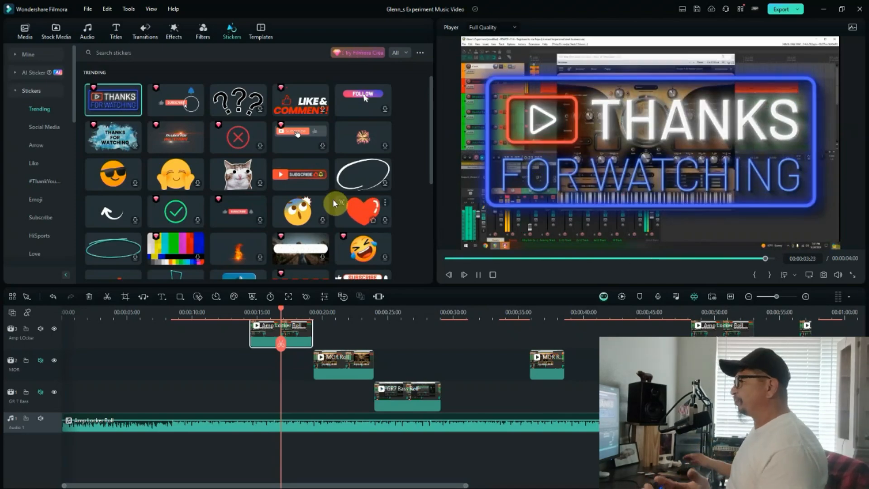
scroll(370, 162, "down", 10)
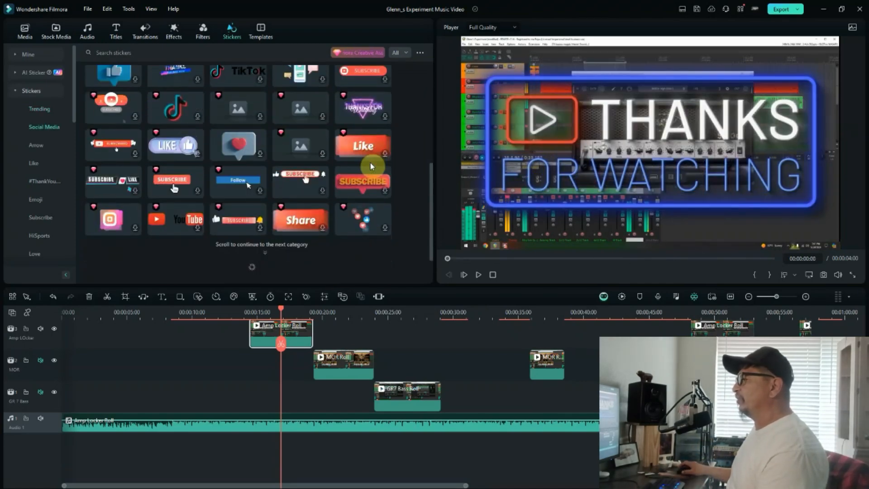